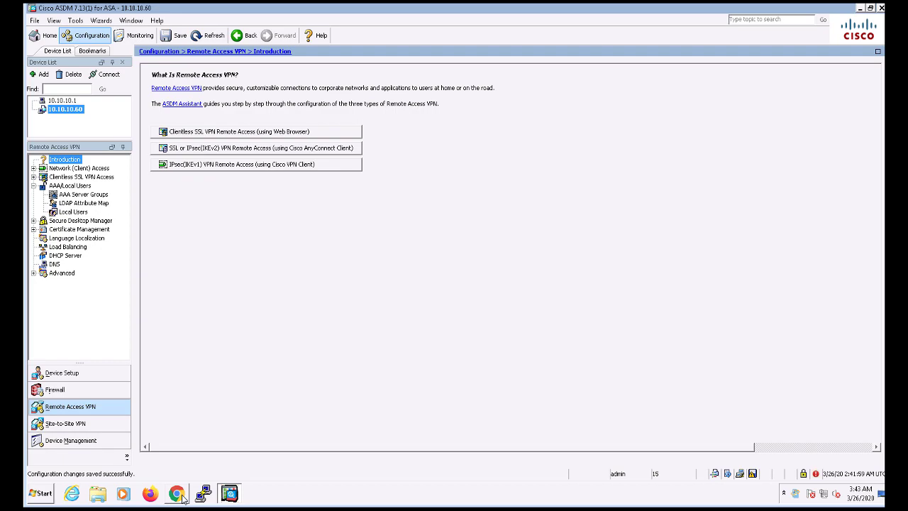
- Launch the AnyConnect VPN Wizard from the VPN Wizards menu
left_click(33, 229)
left_click(33, 230)
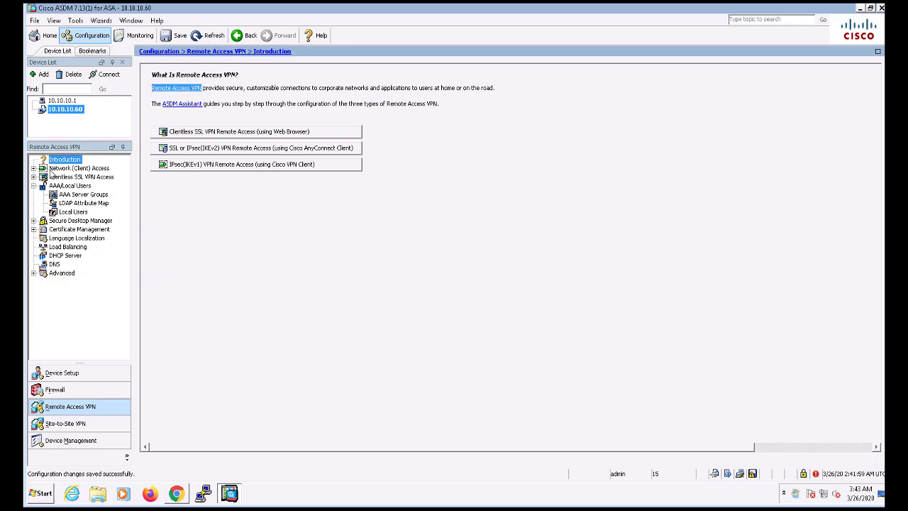
left_click(103, 19)
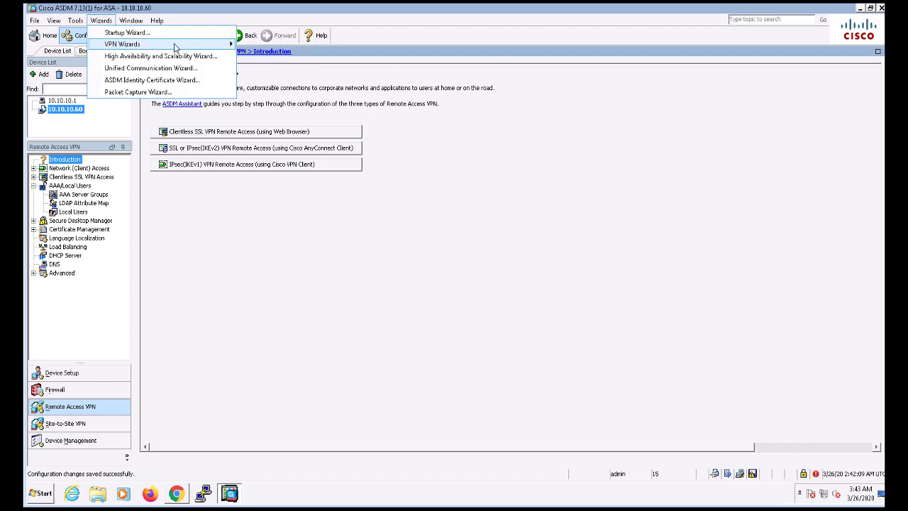
mouse_move(227, 44)
left_click(264, 55)
- Set the VPN access interface to inside and name the connection profile ASAv-TEST-VPN
left_click(387, 357)
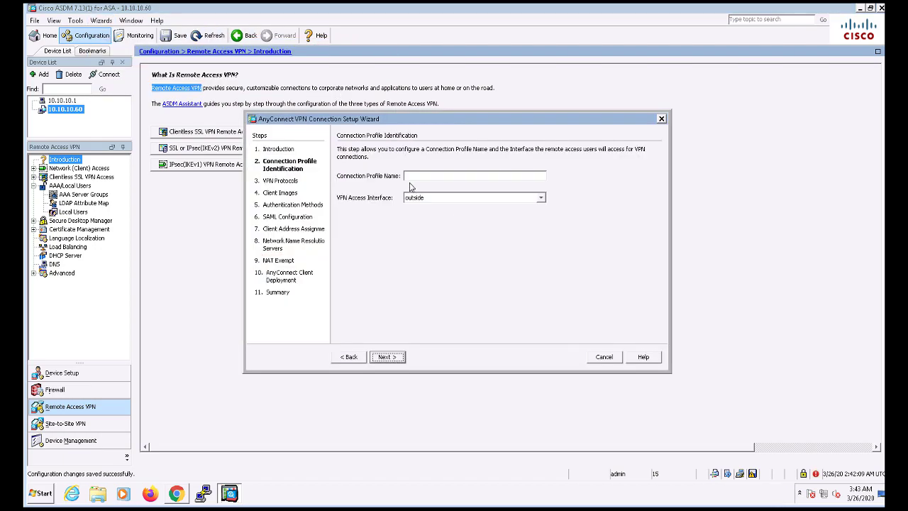
left_click(427, 197)
left_click(424, 207)
left_click(423, 175)
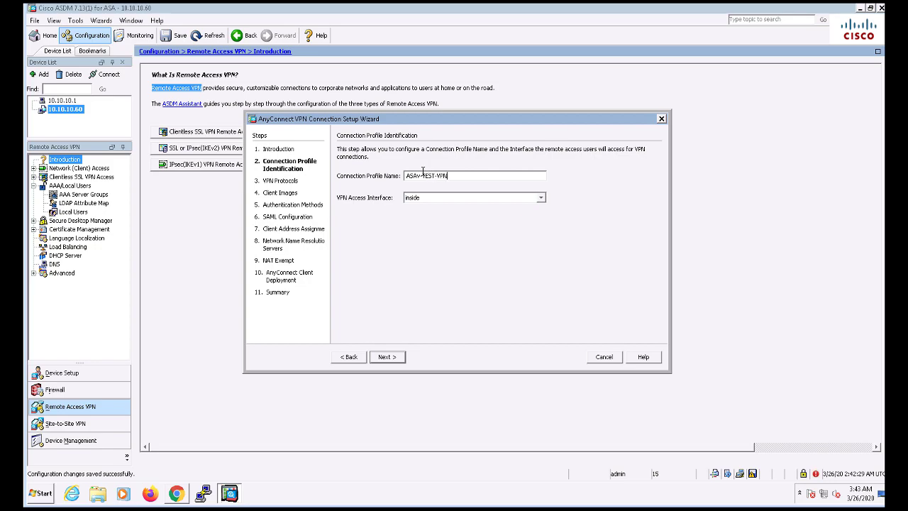
- Untick IPsec for SSL only, and accept the client image, LOCAL authentication and SAML defaults
left_click(385, 358)
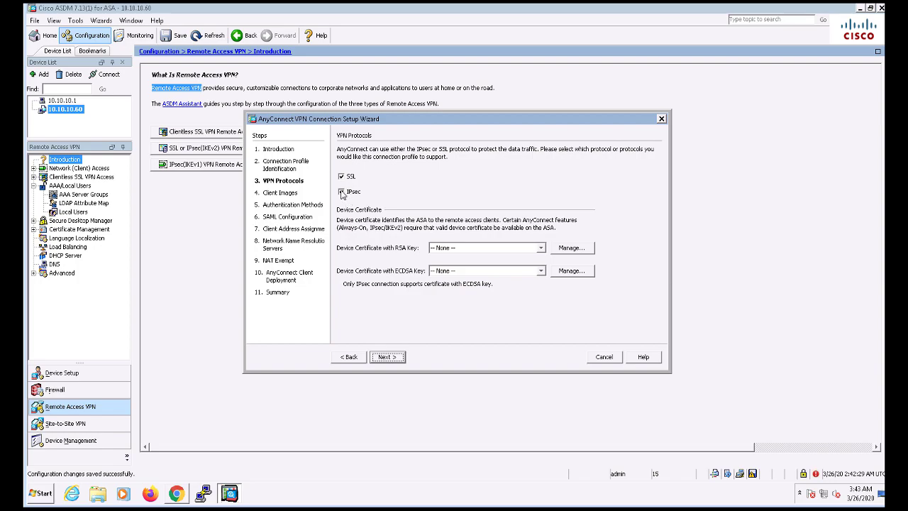
left_click(342, 193)
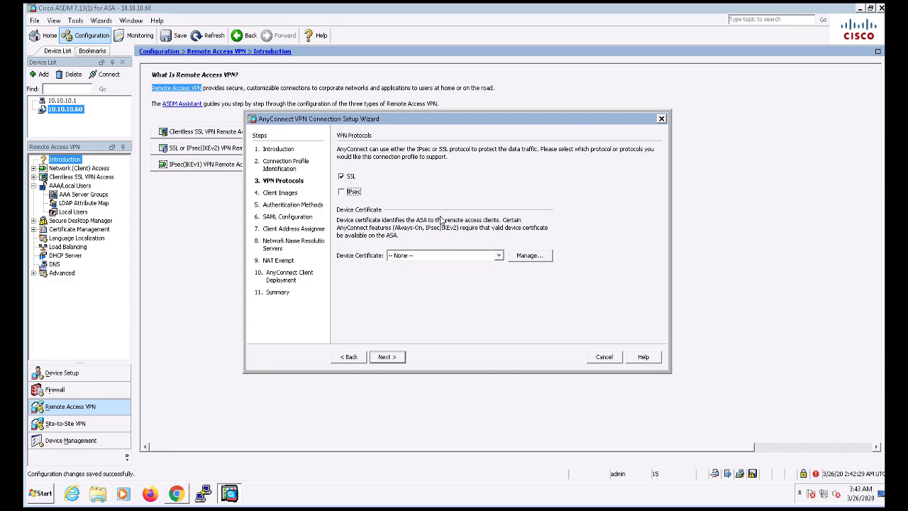
left_click(387, 358)
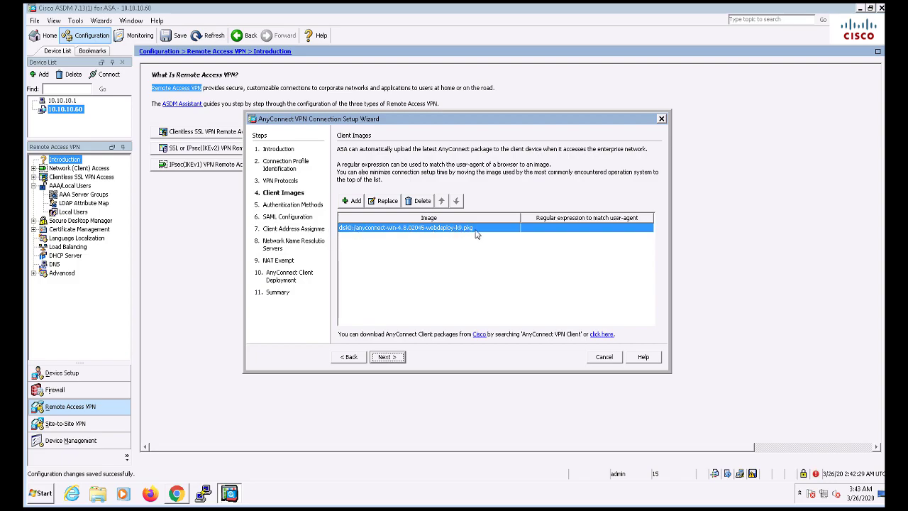
left_click(387, 357)
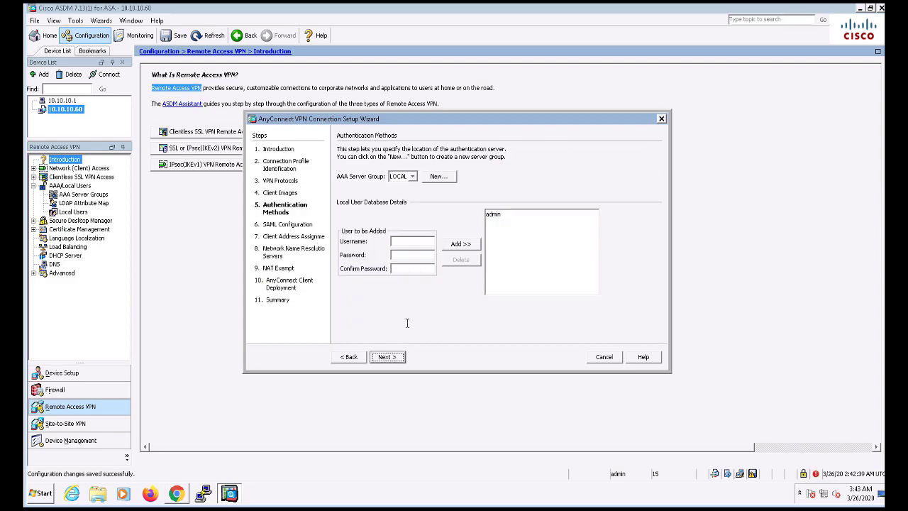
left_click(388, 356)
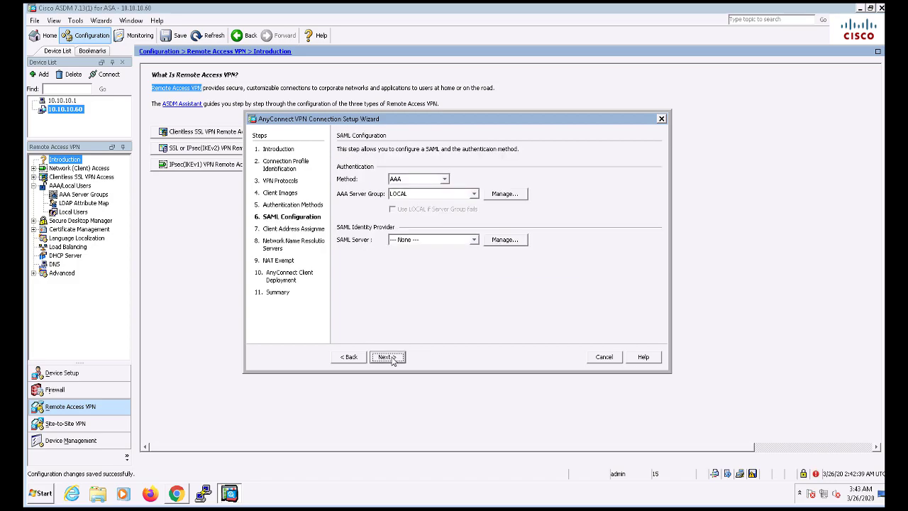
left_click(392, 361)
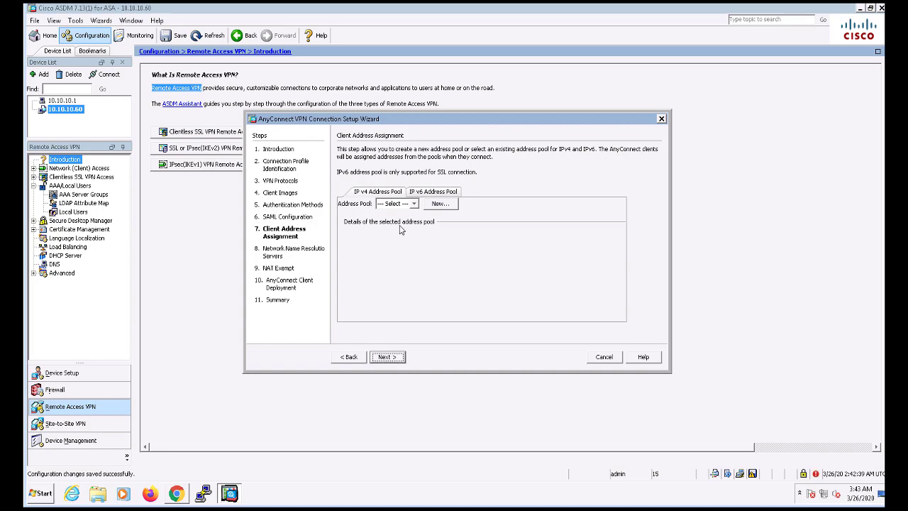
- Create address pool VPN-Pool-1 spanning 10.1.30.1–10.1.30.50 with mask 255.255.255.0
left_click(413, 204)
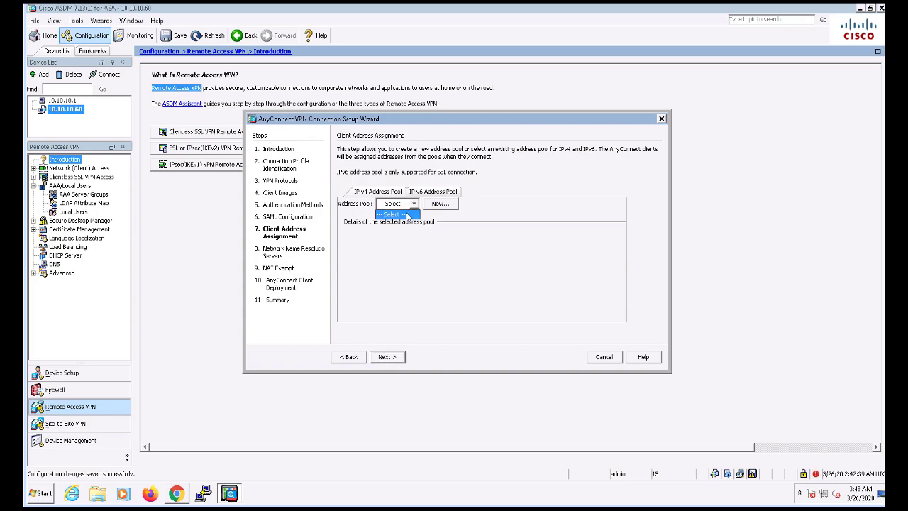
left_click(440, 203)
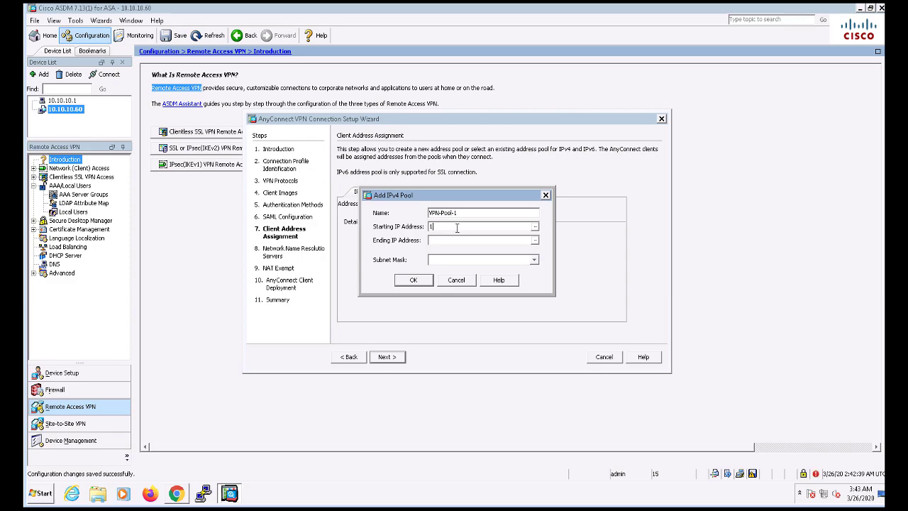
left_click(456, 227)
type("10.1.3")
type("10.1.")
left_click(413, 280)
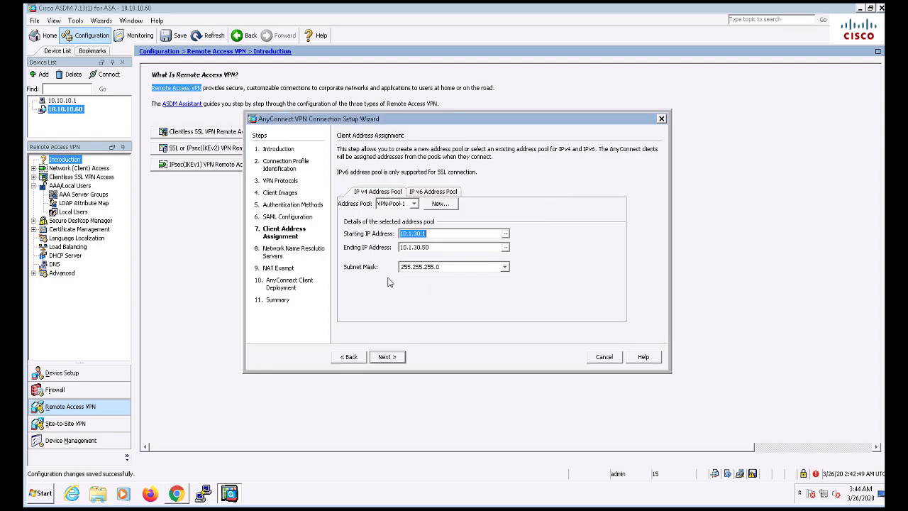
- Pass the DNS step and leave VPN traffic without NAT exemption
left_click(387, 357)
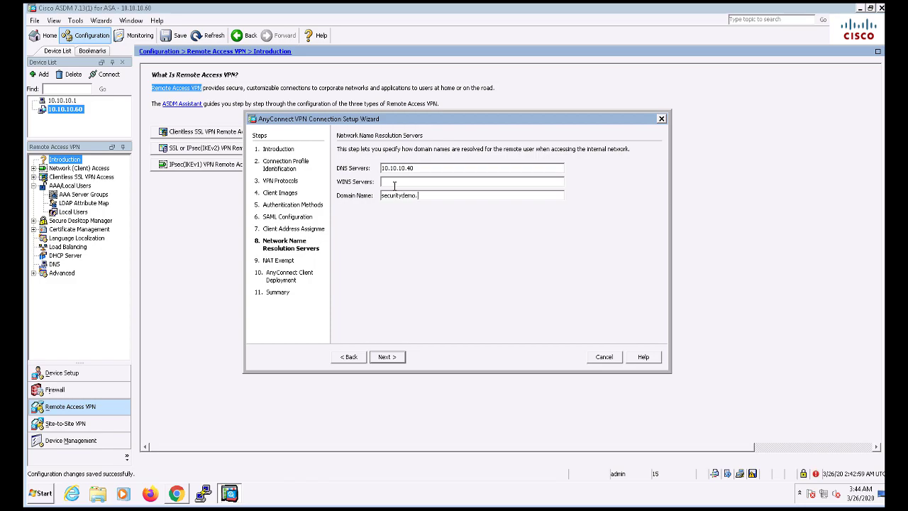
left_click(385, 357)
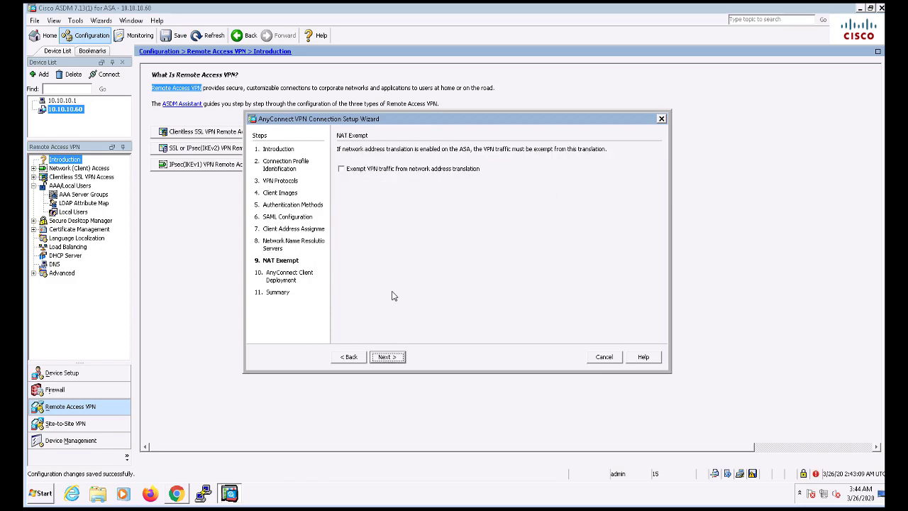
left_click(467, 170)
left_click(467, 170)
left_click(386, 356)
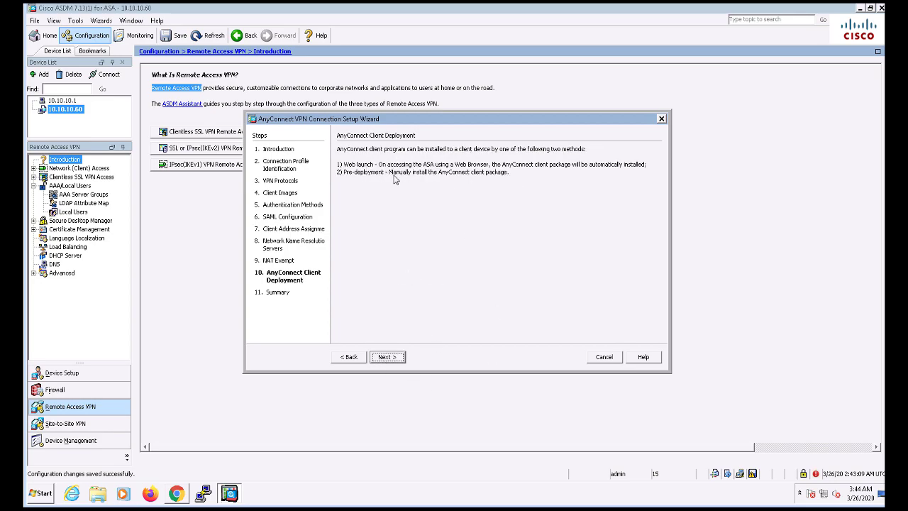
- Finish the wizard, send the generated commands to the ASA, and bring up the certificate services page
left_click(392, 359)
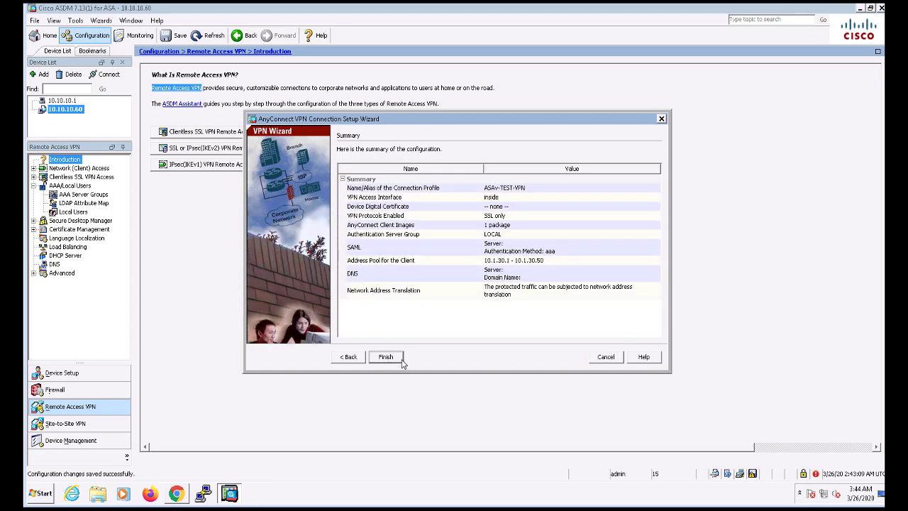
left_click(391, 359)
left_click(392, 359)
left_click(402, 350)
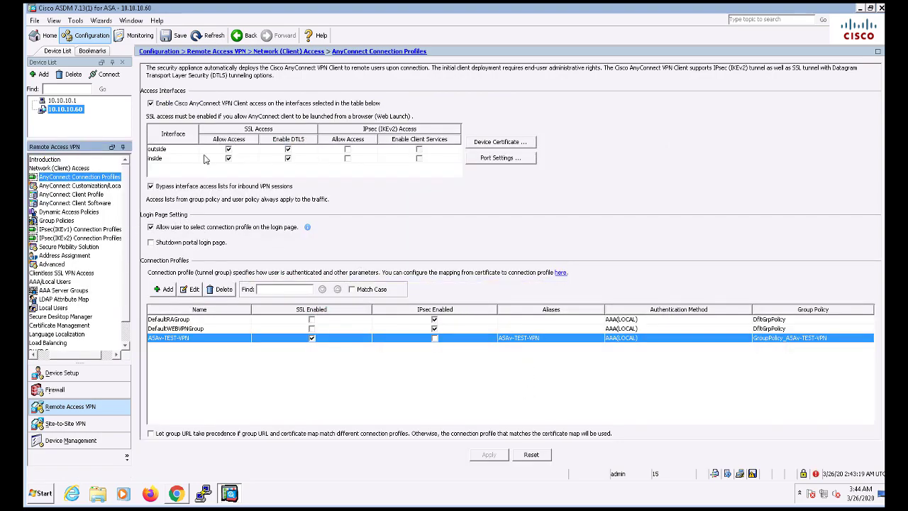
left_click(41, 355)
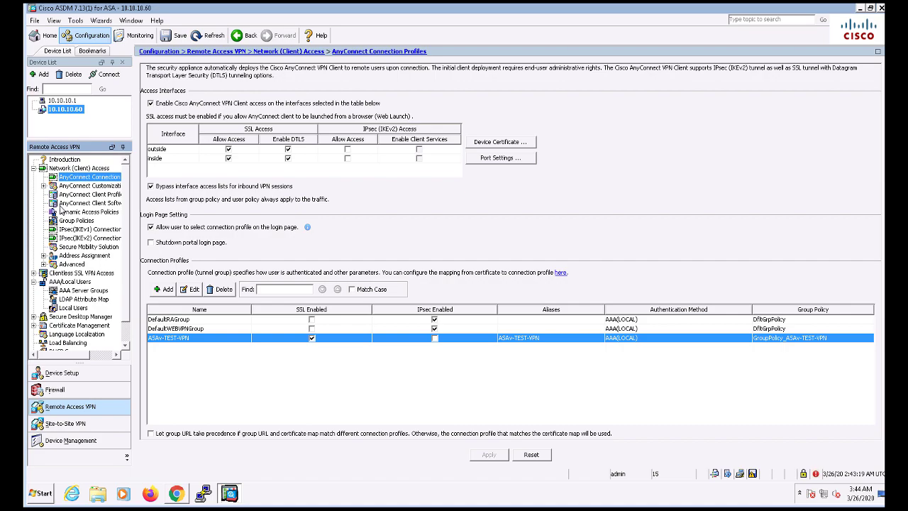
left_click(176, 493)
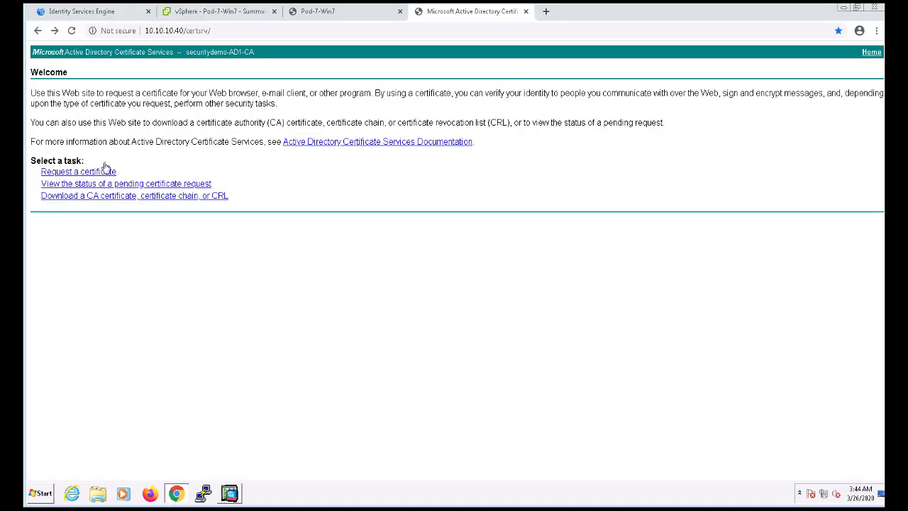
- On the Windows 7 VM, launch mmc and add the Certificates snap-in for the current user
left_click(345, 12)
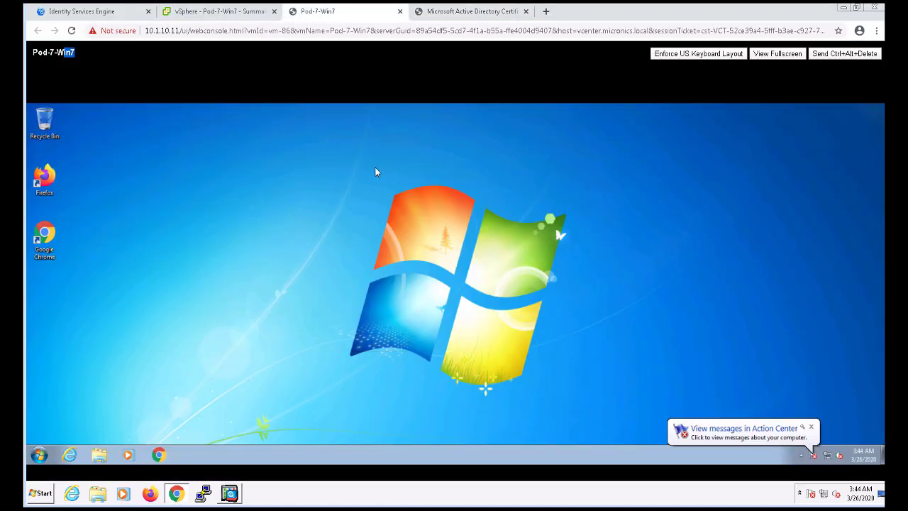
left_click(41, 471)
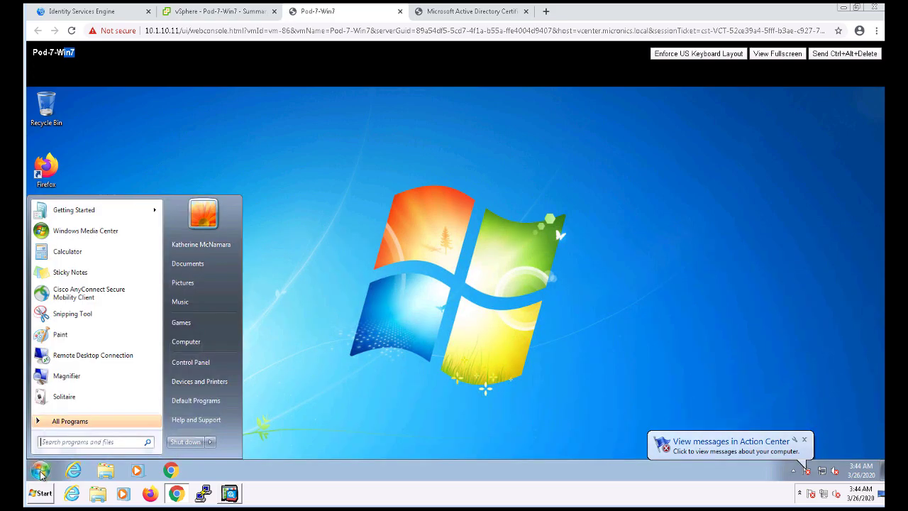
type("mmc")
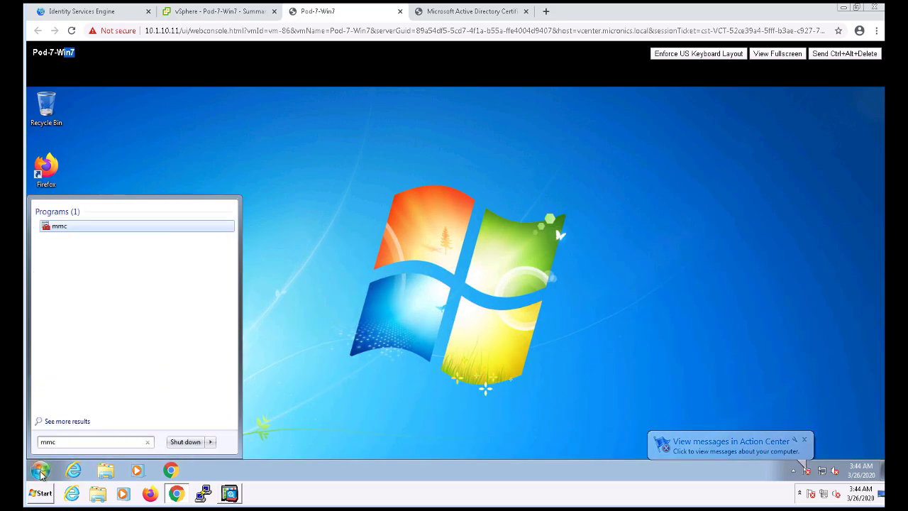
key("Return")
left_click(76, 136)
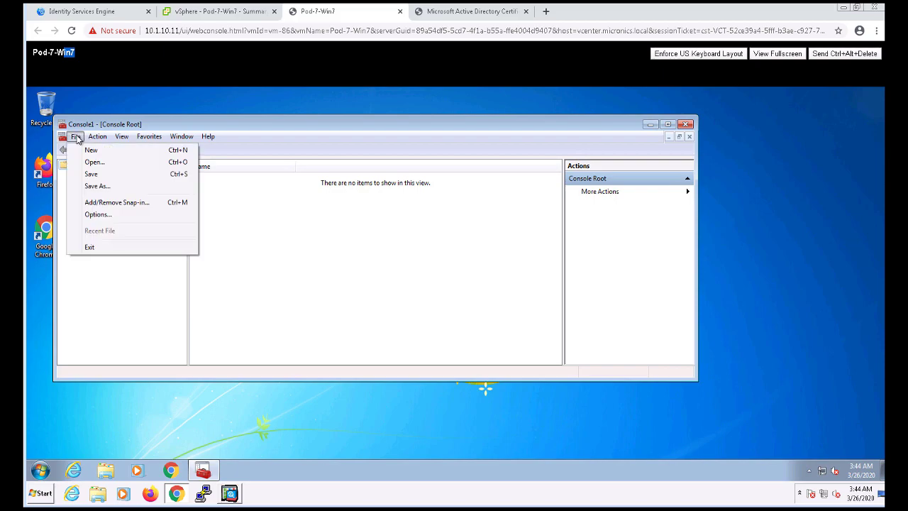
left_click(91, 202)
left_click(237, 206)
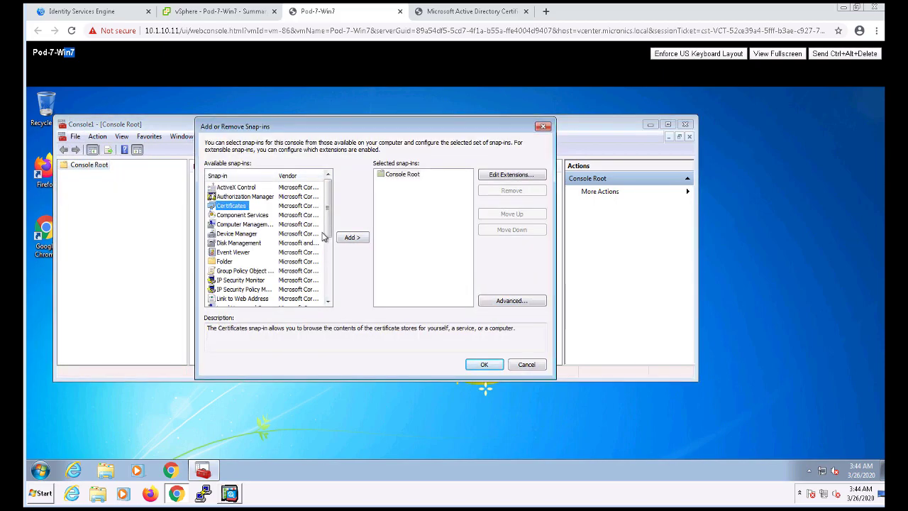
left_click(353, 238)
left_click(484, 364)
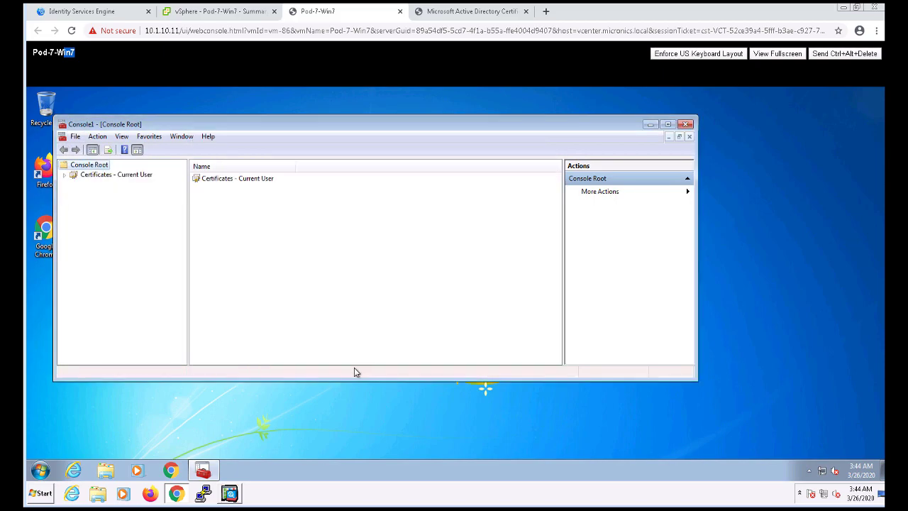
- Expand Personal > Certificates and select the certificate issued by securitydemo-AD1-CA
left_click(65, 176)
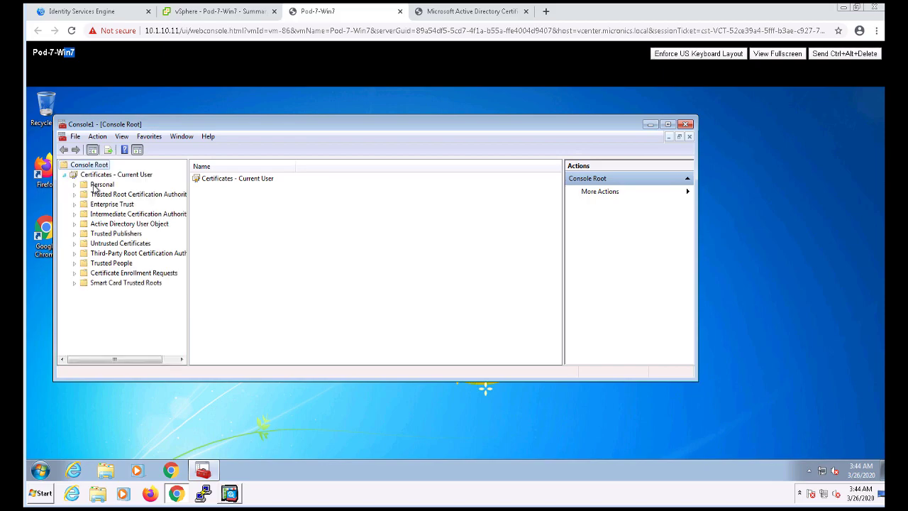
left_click(96, 185)
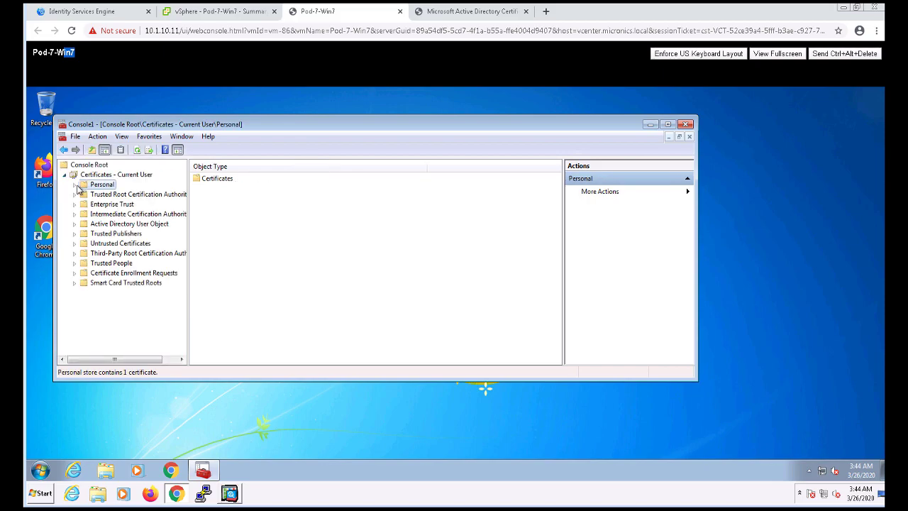
left_click(74, 185)
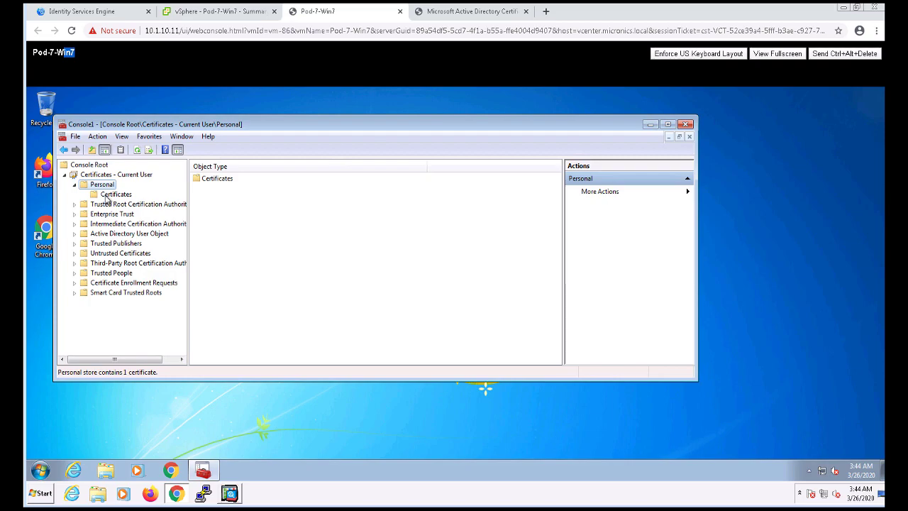
left_click(115, 194)
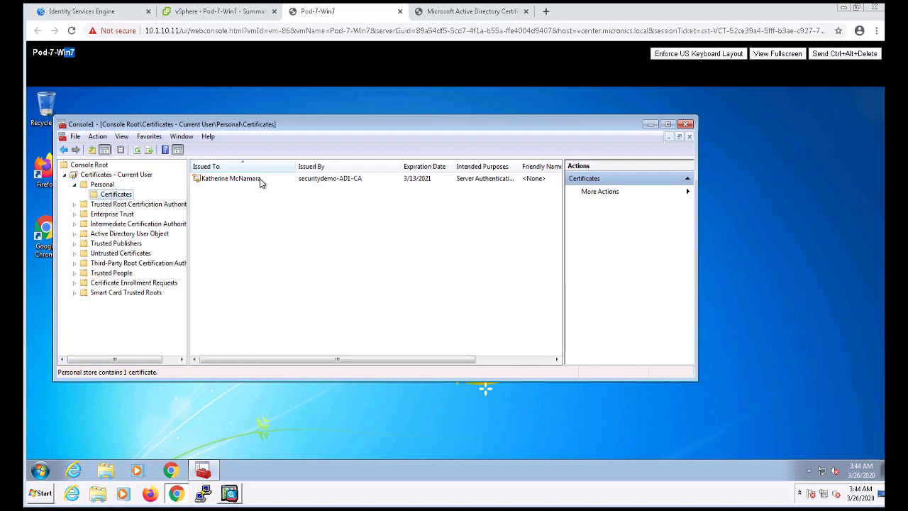
left_click(248, 182)
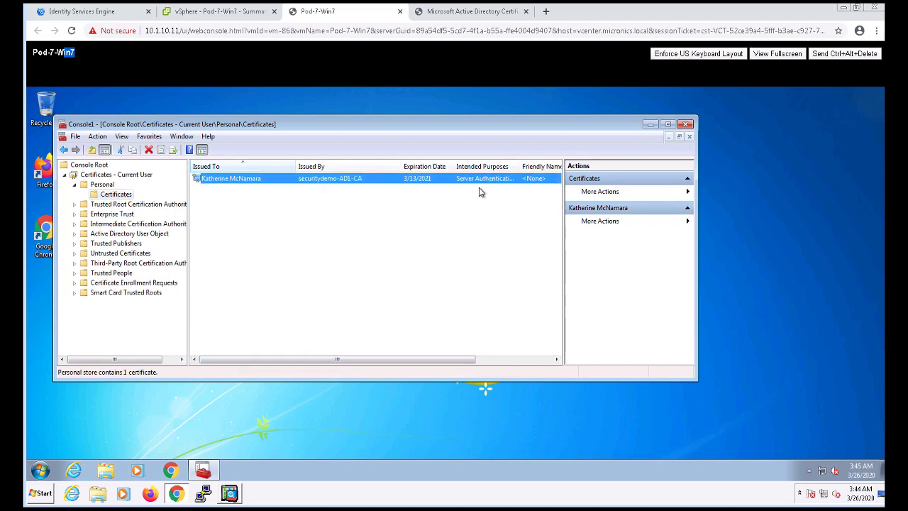
- In ASDM, collapse Network (Client) Access and AAA/Local Users, and expand Certificate Management
left_click(447, 13)
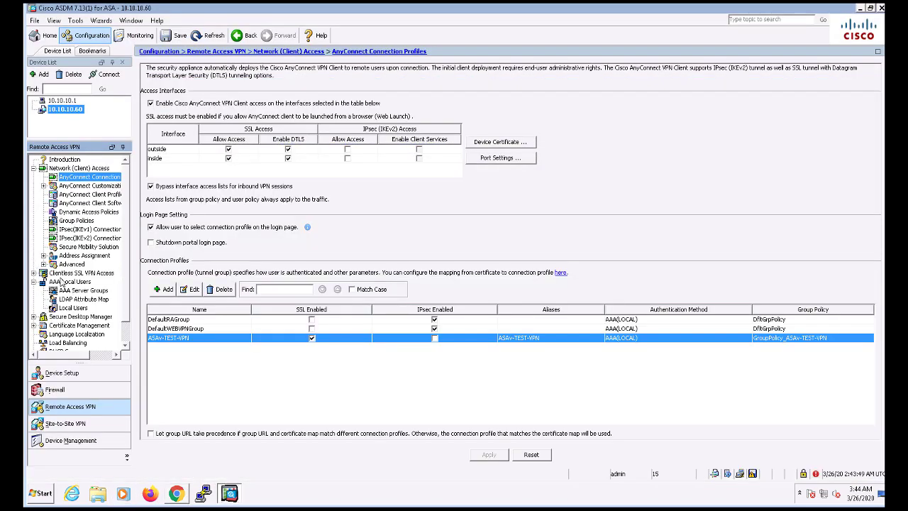
left_click(33, 168)
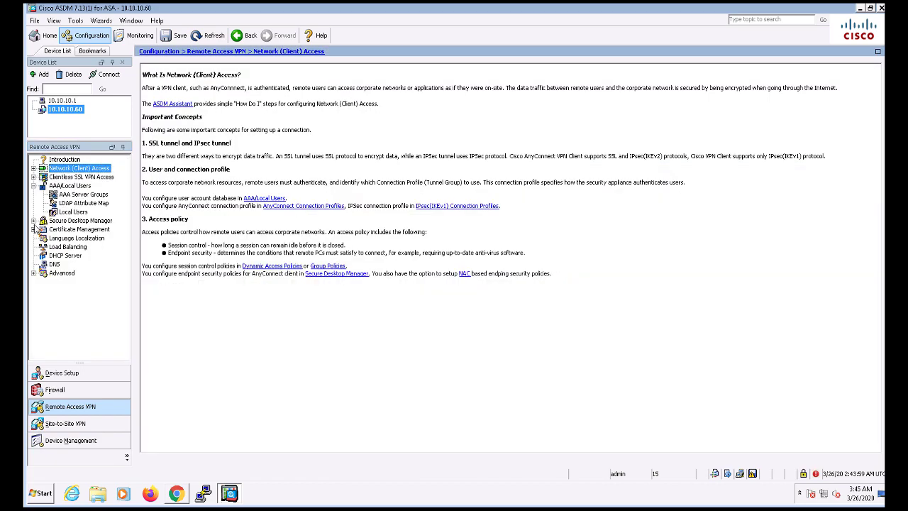
left_click(34, 185)
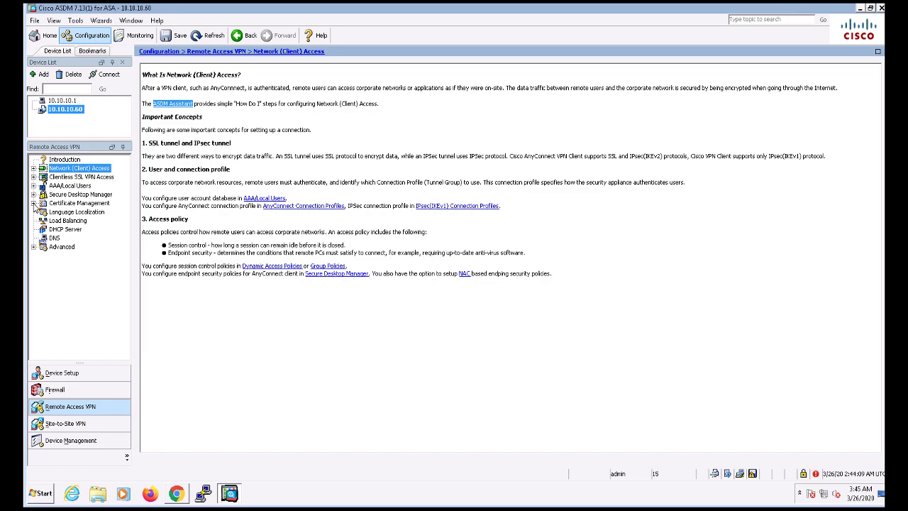
left_click(34, 203)
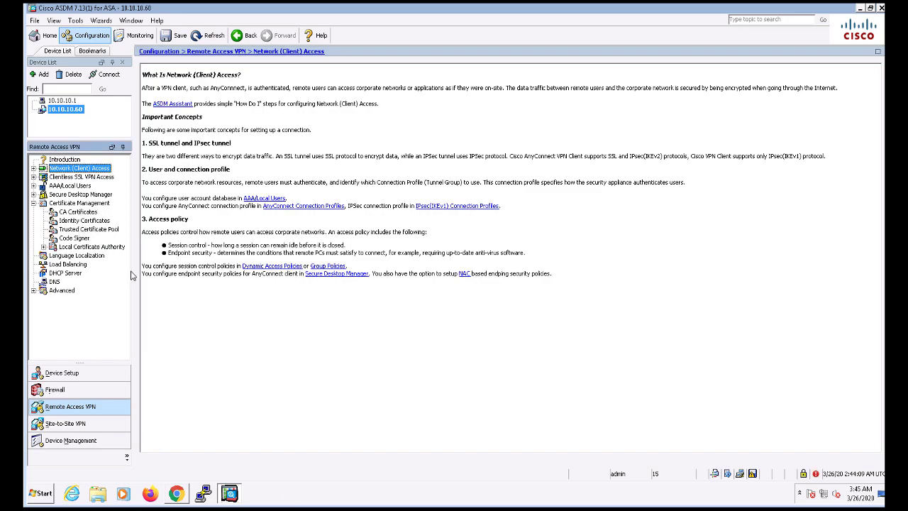
- Download the CA certificate from certsrv in Base 64 encoding as certnew.cer
left_click(175, 495)
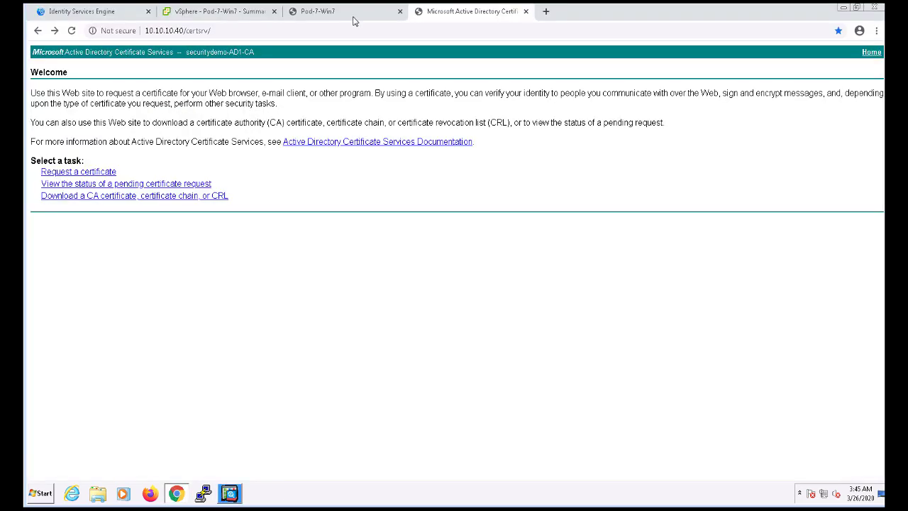
left_click(102, 199)
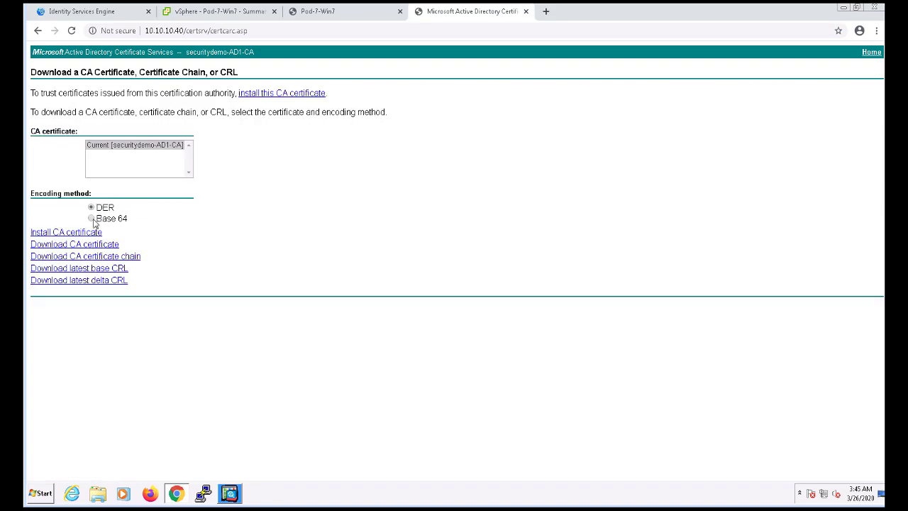
left_click(93, 246)
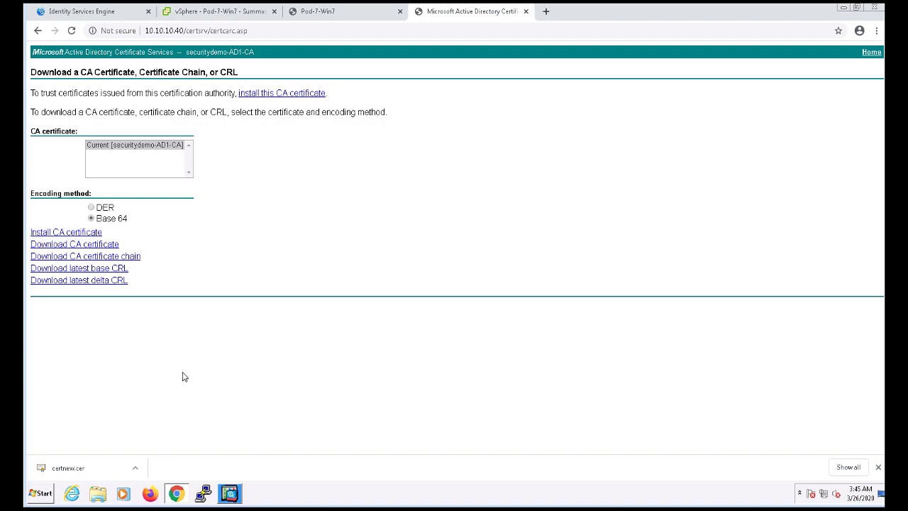
left_click(231, 497)
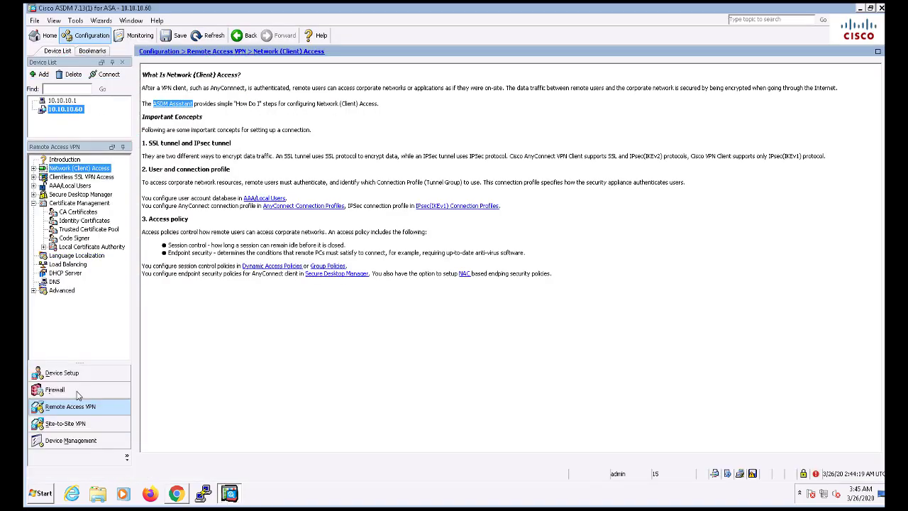
- Add a new CA certificate under the trustpoint name AD-CA-ROOT
left_click(77, 212)
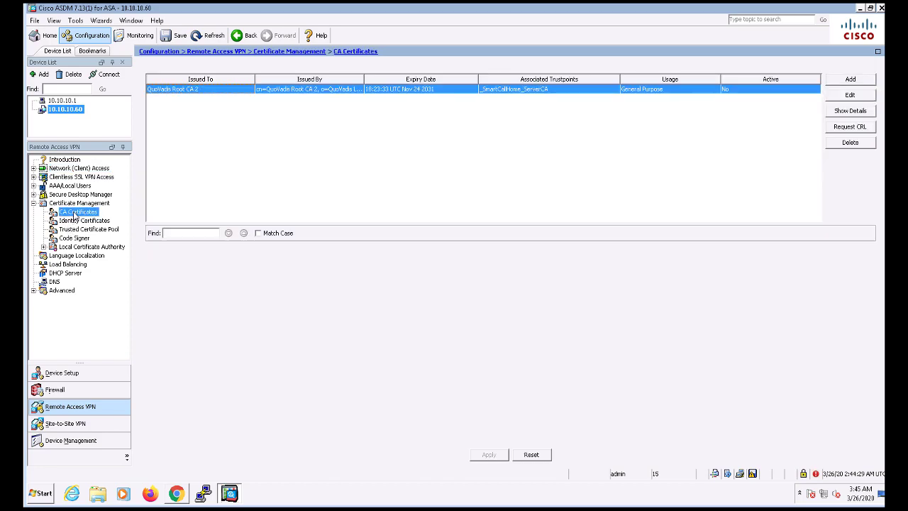
left_click(851, 79)
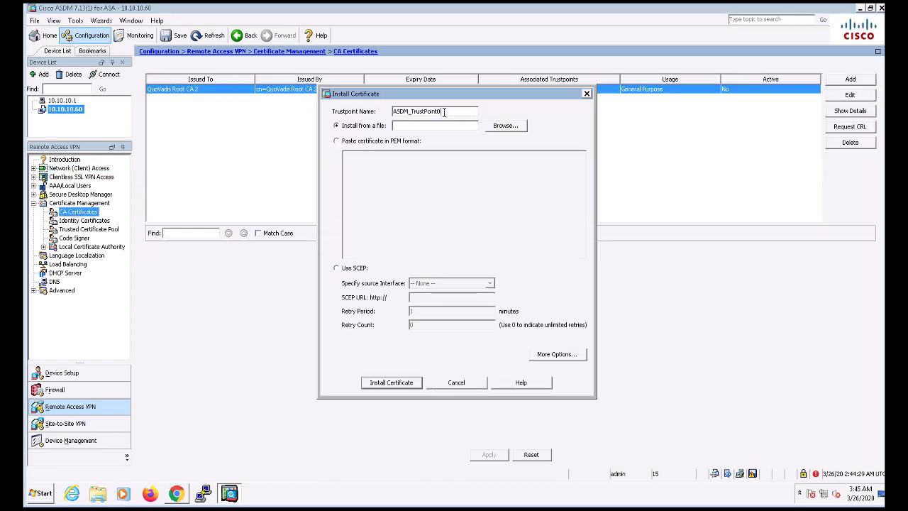
left_click_drag(440, 111, 377, 108)
type("AD-CA-ROOT")
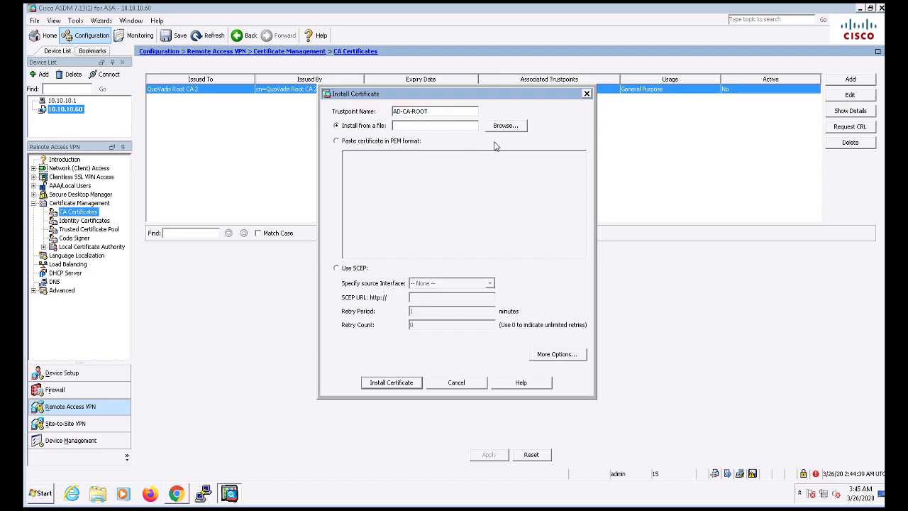
- Install Downloads\certnew.cer as the CA certificate and send the commands to the ASA
left_click(506, 125)
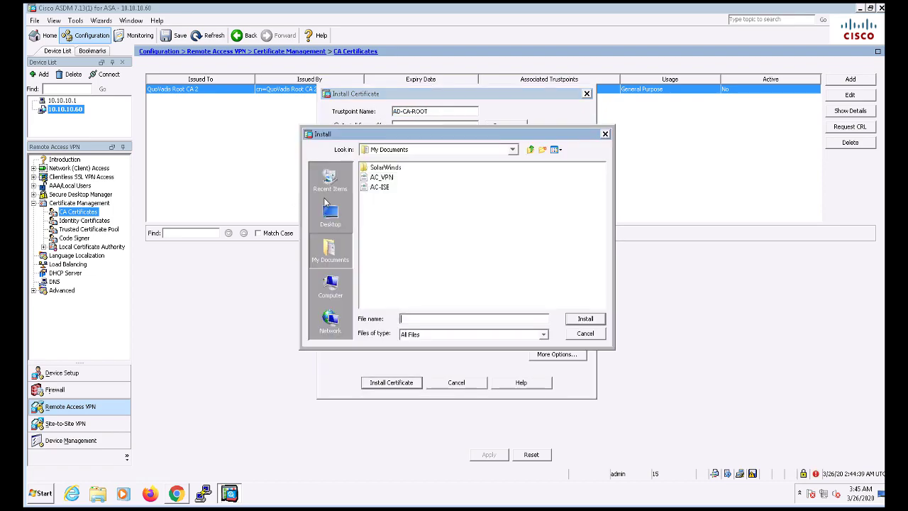
left_click(531, 150)
double_click(387, 197)
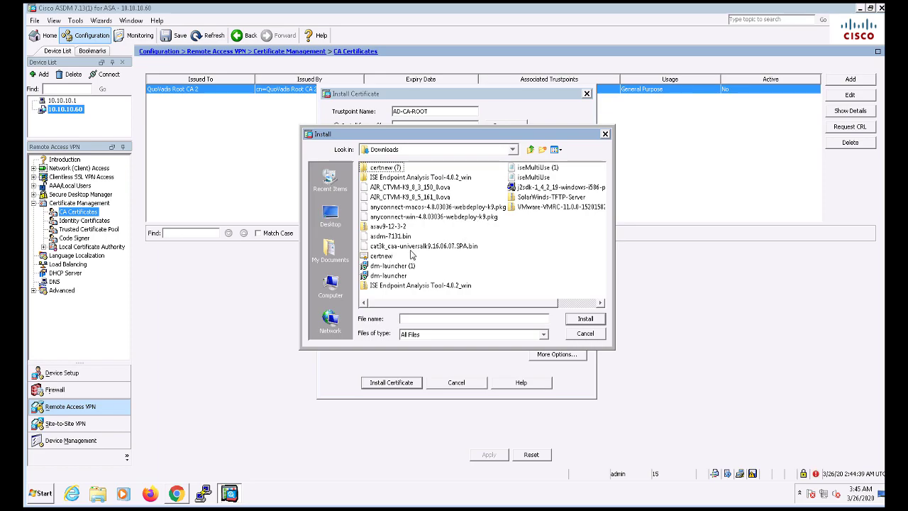
right_click(550, 236)
mouse_move(578, 240)
left_click(640, 253)
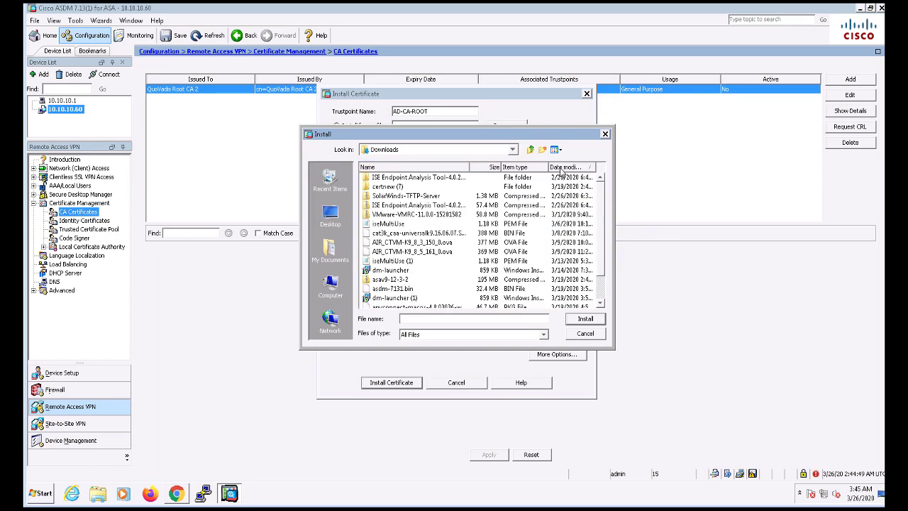
left_click(561, 168)
left_click(383, 177)
left_click(577, 320)
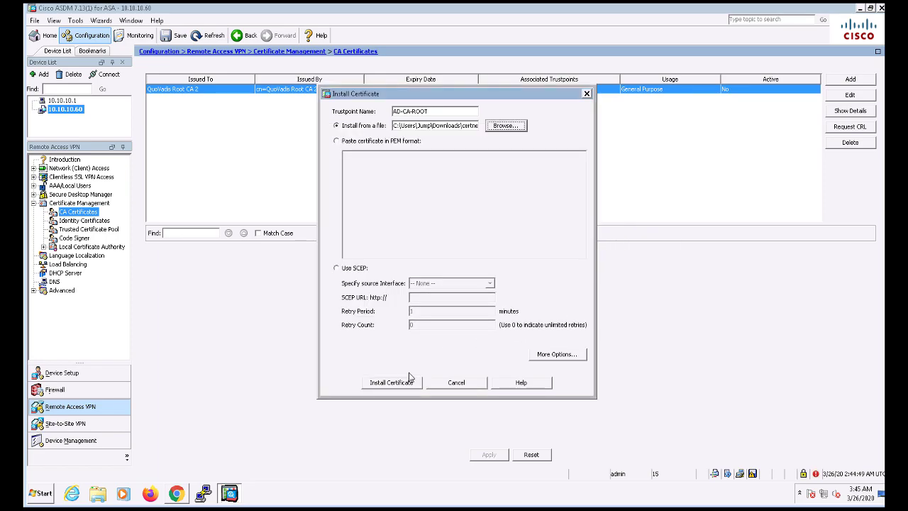
left_click(391, 382)
left_click(398, 350)
left_click(460, 278)
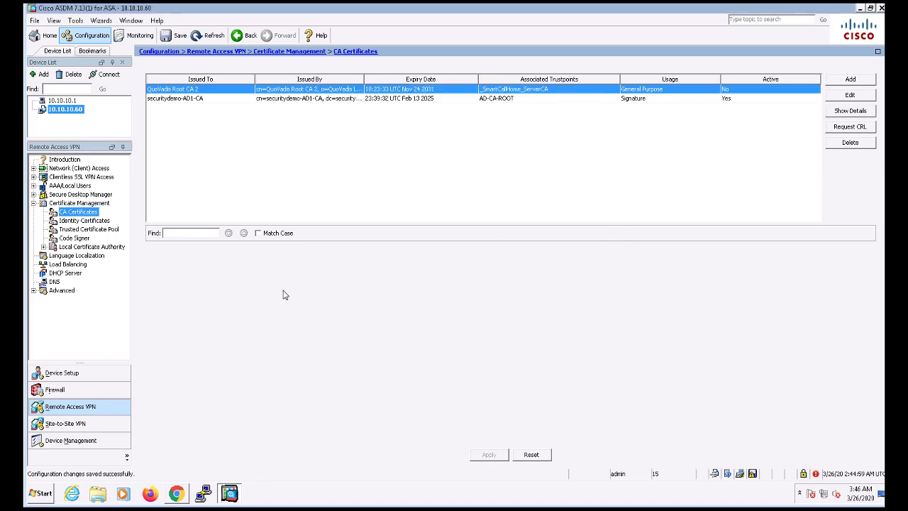
- Add identity certificate ASAV-VPN-CERT as a new certificate, keeping Default-RSA-Key for now
left_click(77, 220)
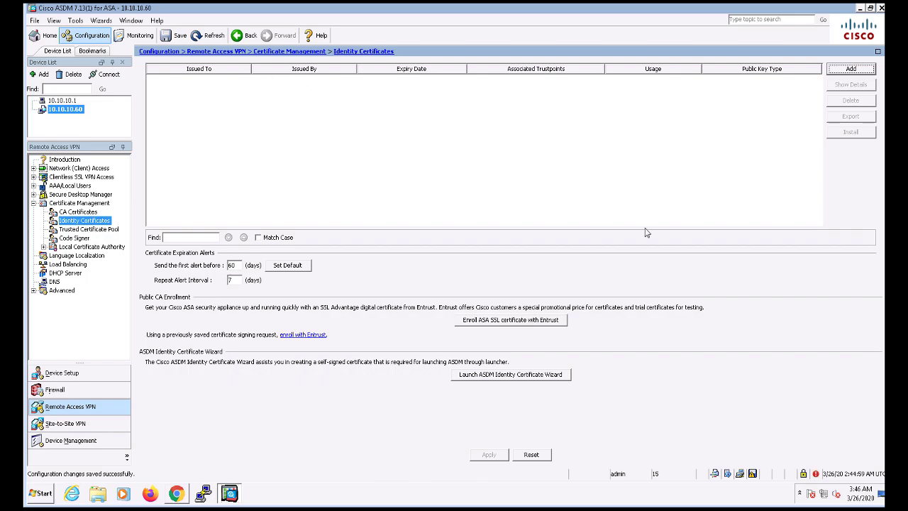
left_click(849, 69)
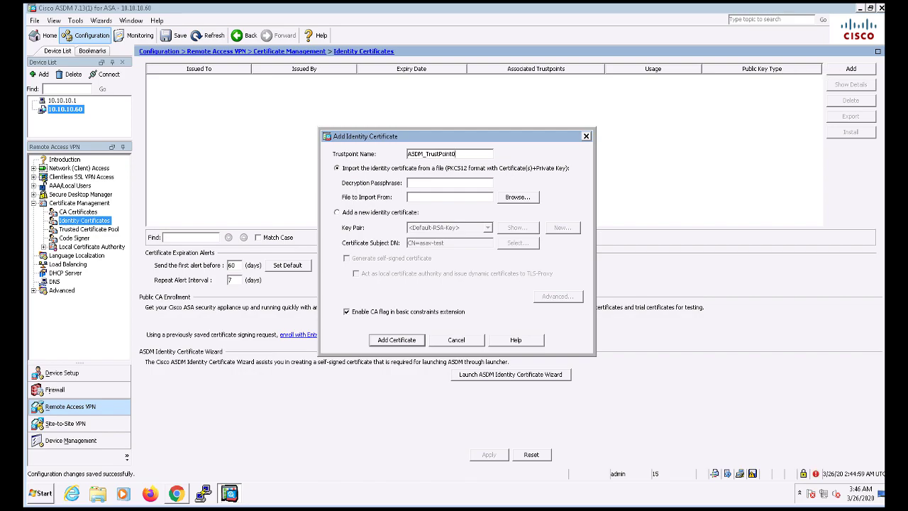
double_click(418, 151)
type("ASAV-VPN-CERT")
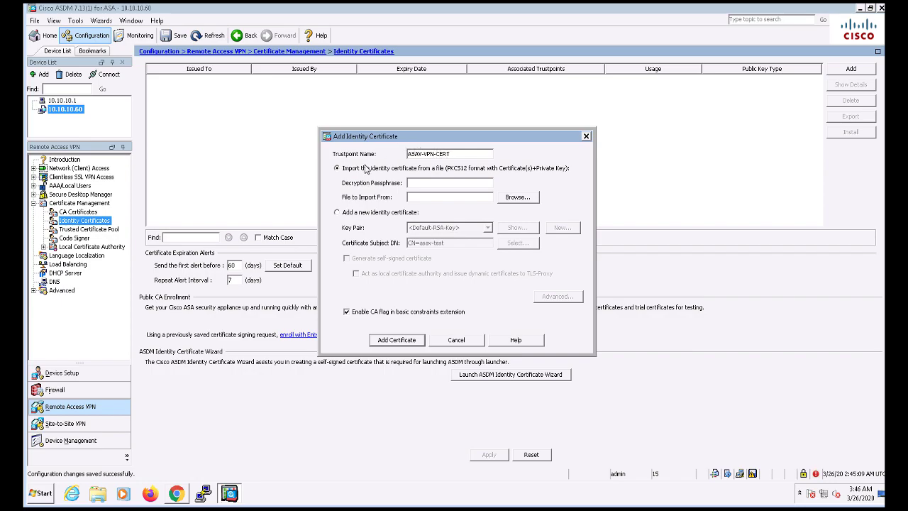
left_click(337, 212)
left_click(430, 228)
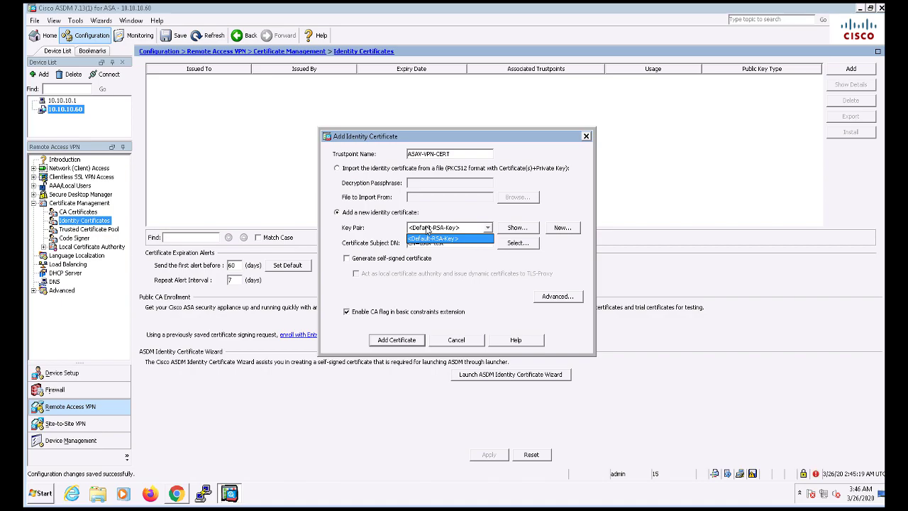
left_click(429, 229)
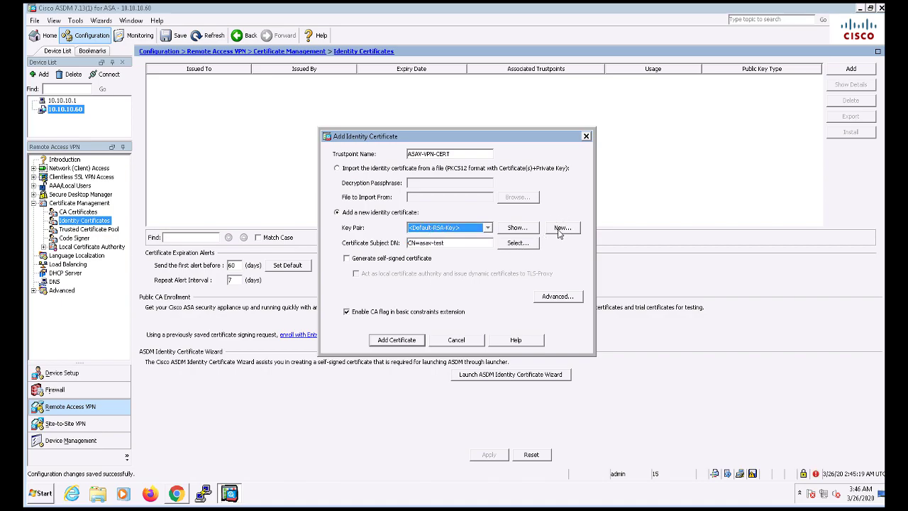
- Generate the 1024-bit RSA key pair ASAV-VPN and set subject DN CN=asav-test
left_click(561, 234)
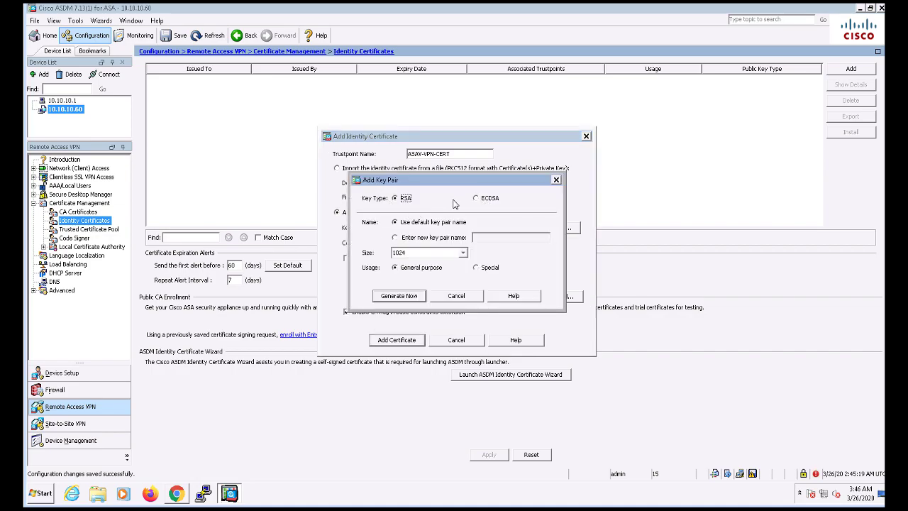
left_click(435, 238)
left_click(494, 236)
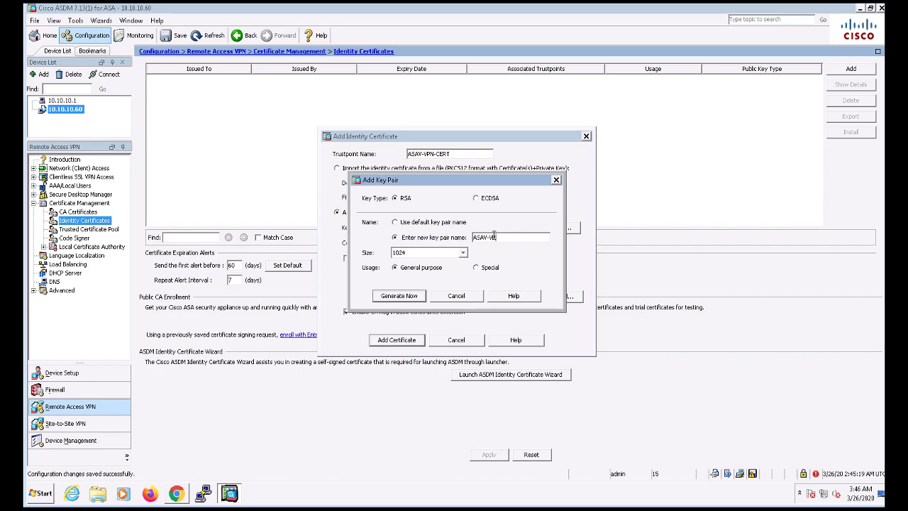
type("ASAV-VPN")
left_click(389, 296)
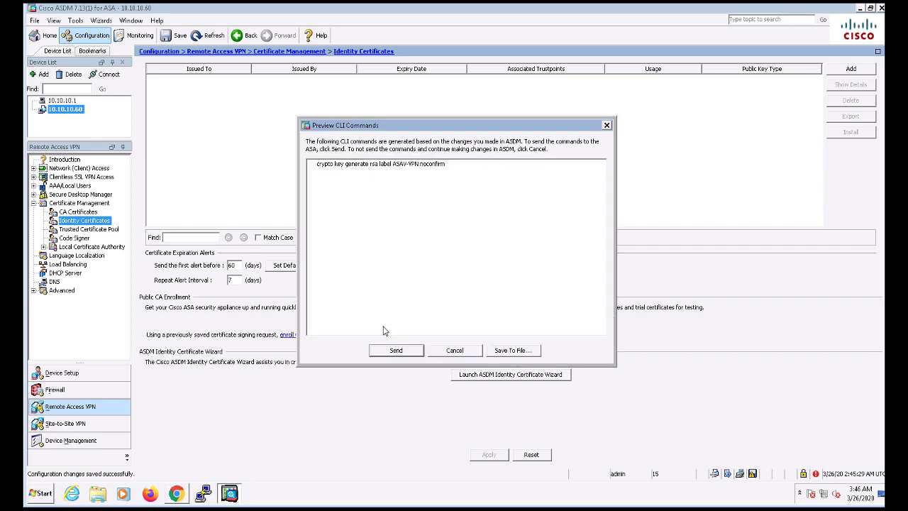
left_click(399, 350)
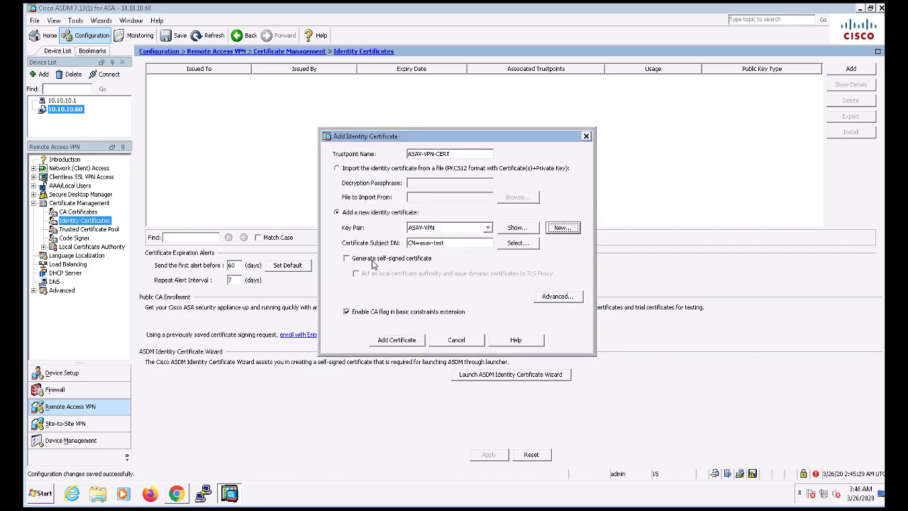
left_click(518, 243)
left_click(418, 304)
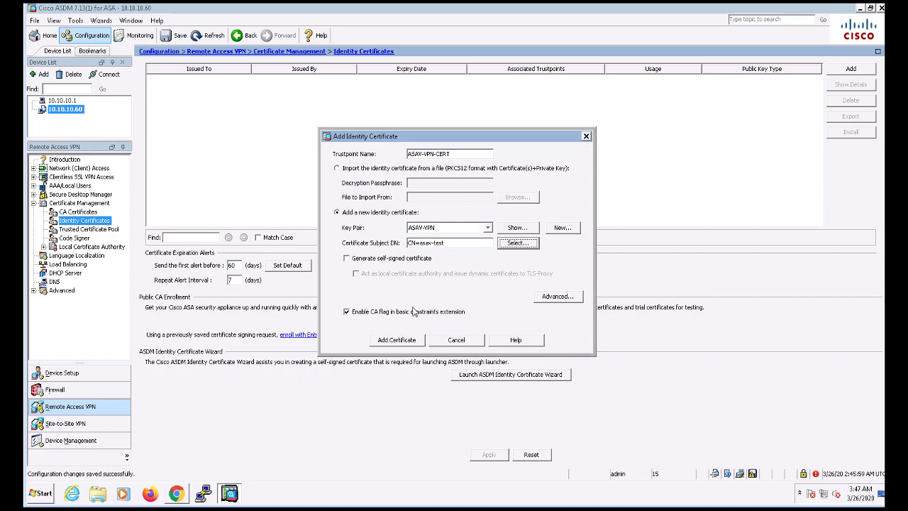
- Review and adjust the advanced certificate options (FQDN, IP address, enrollment mode), then accept them
left_click(558, 296)
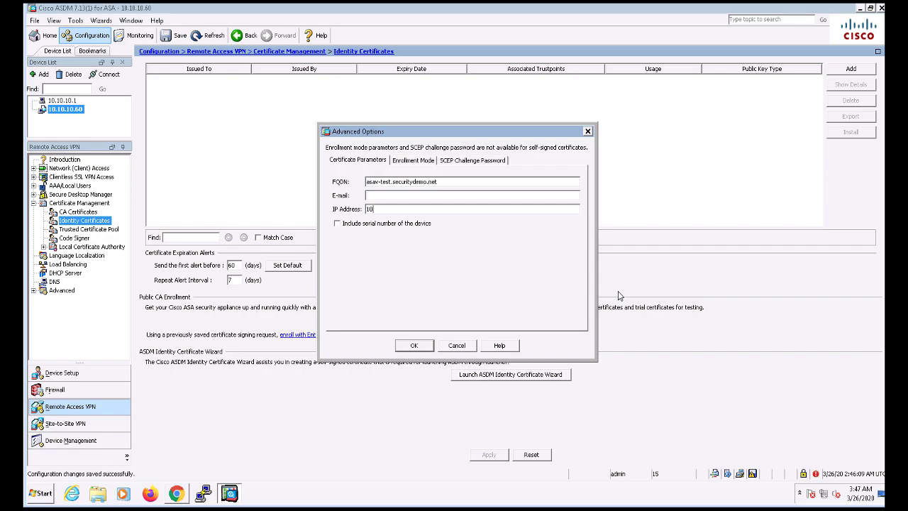
type("0.10.60")
left_click_drag(440, 183, 352, 182)
left_click(431, 209)
left_click(402, 161)
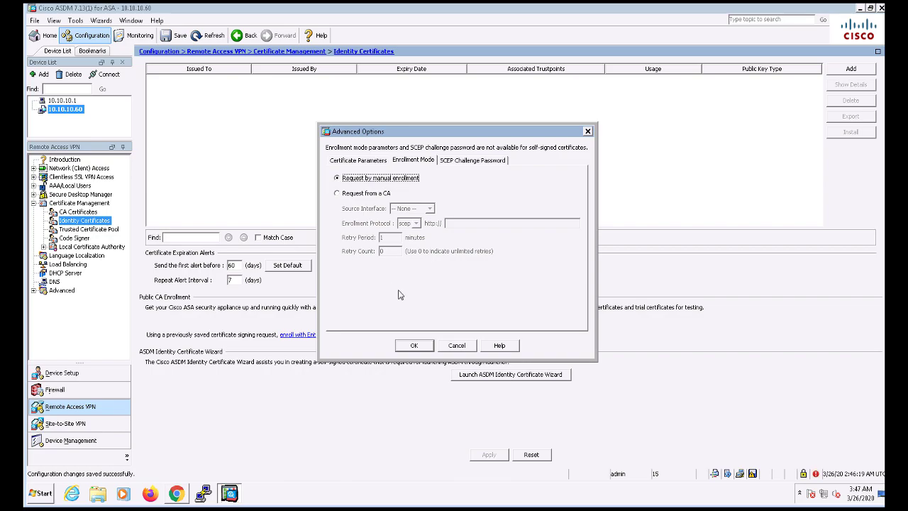
left_click(416, 347)
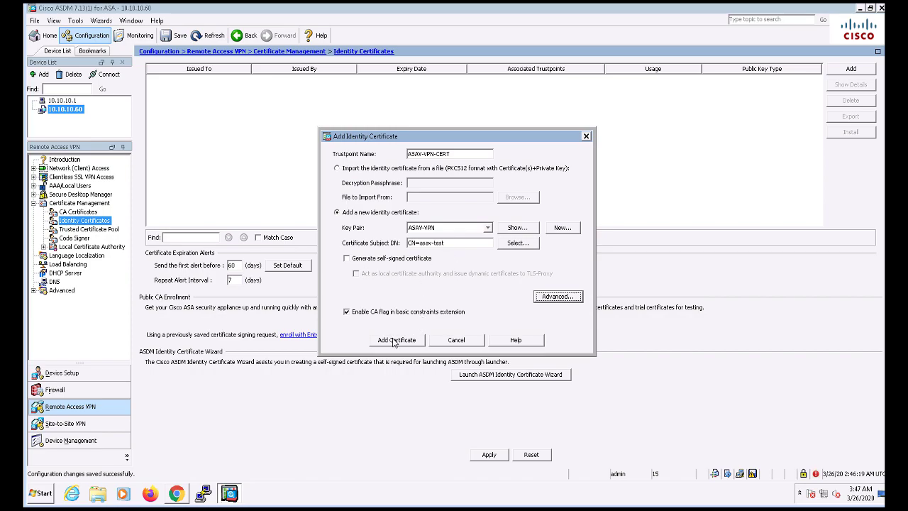
- Generate the certificate signing request and save it as C:\Users\Jump\Downloads\csr
left_click(394, 341)
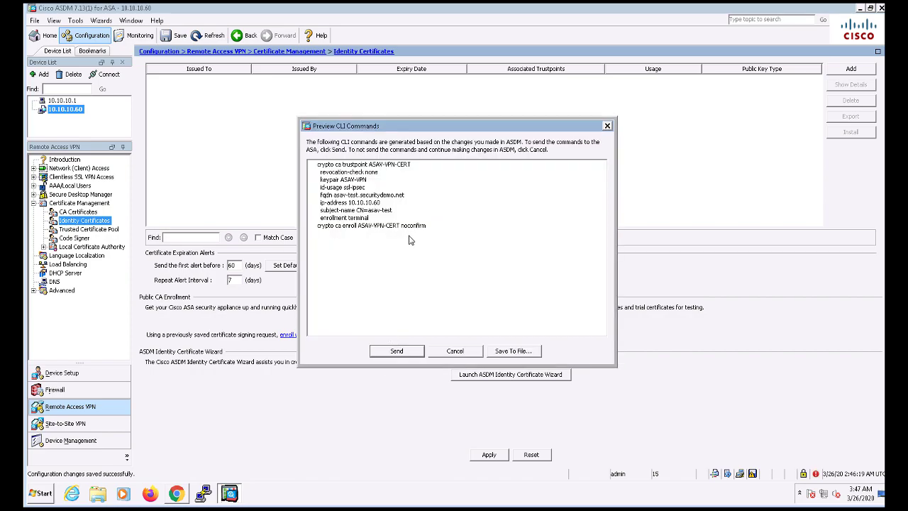
left_click(411, 350)
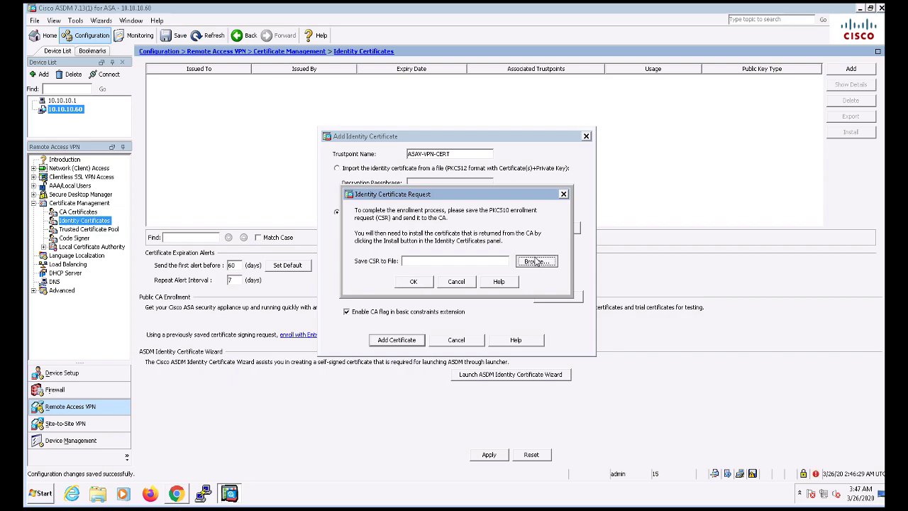
left_click(536, 261)
type("c")
key("Return")
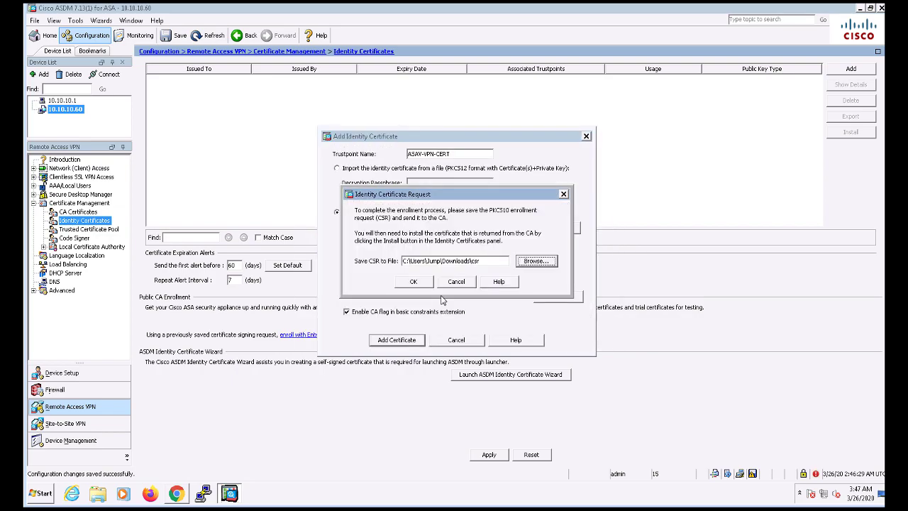
left_click(413, 282)
left_click(462, 279)
- Open the csr file from Downloads in Notepad and copy all of its request text
left_click(97, 493)
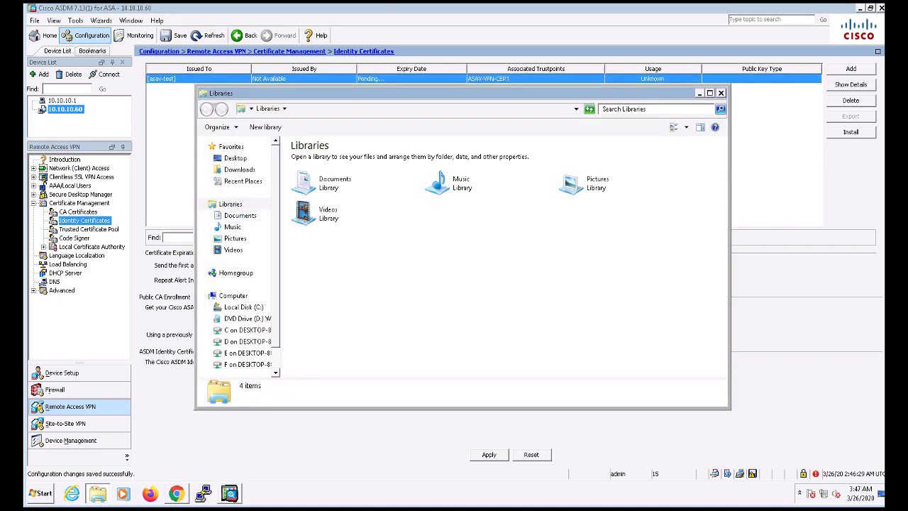
left_click(238, 171)
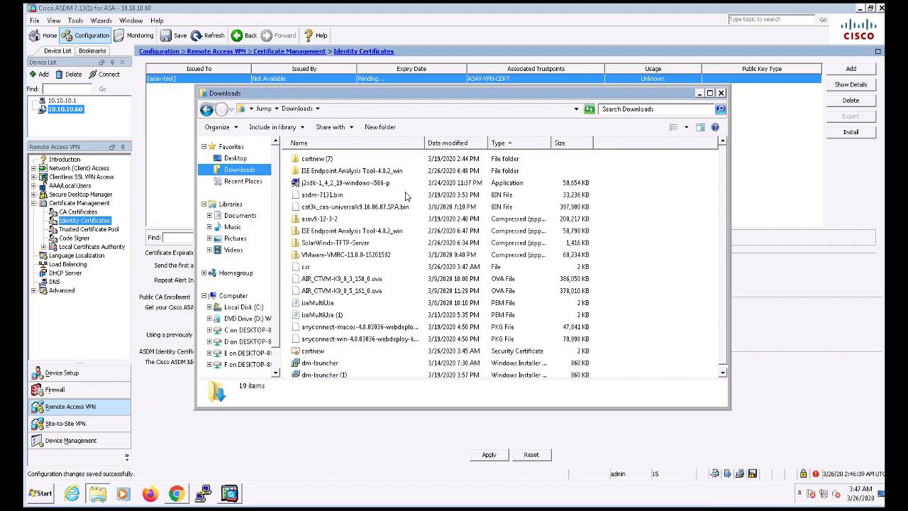
double_click(305, 268)
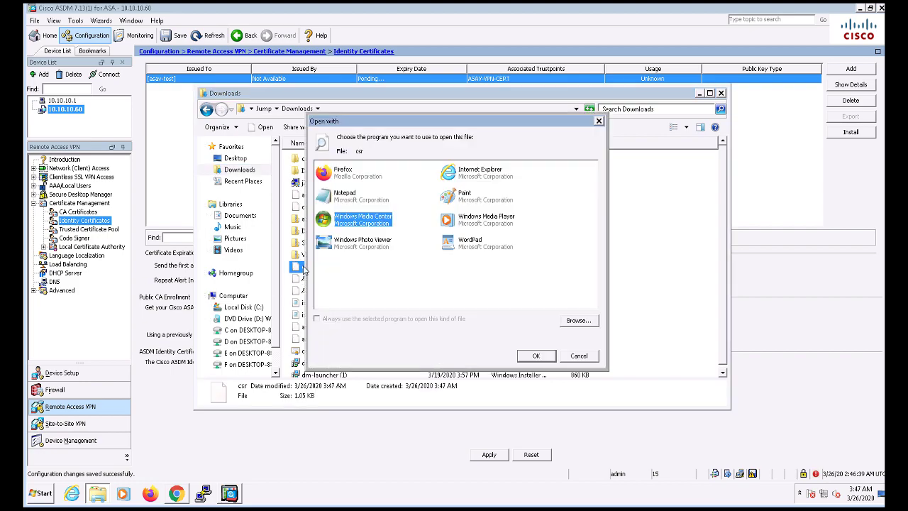
double_click(360, 200)
left_click_drag(230, 147, 58, 72)
right_click(139, 83)
left_click(156, 116)
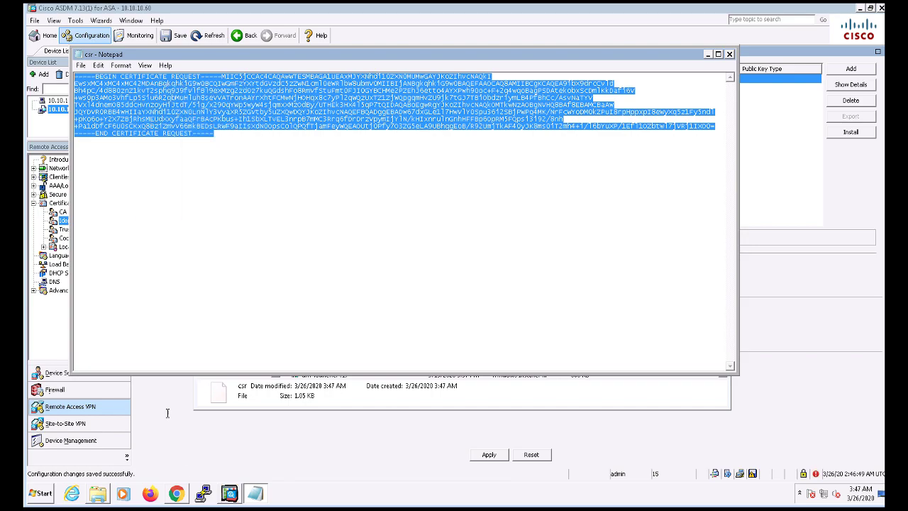
- Start an advanced certificate request with the Web Server template and paste in the CSR
left_click(176, 493)
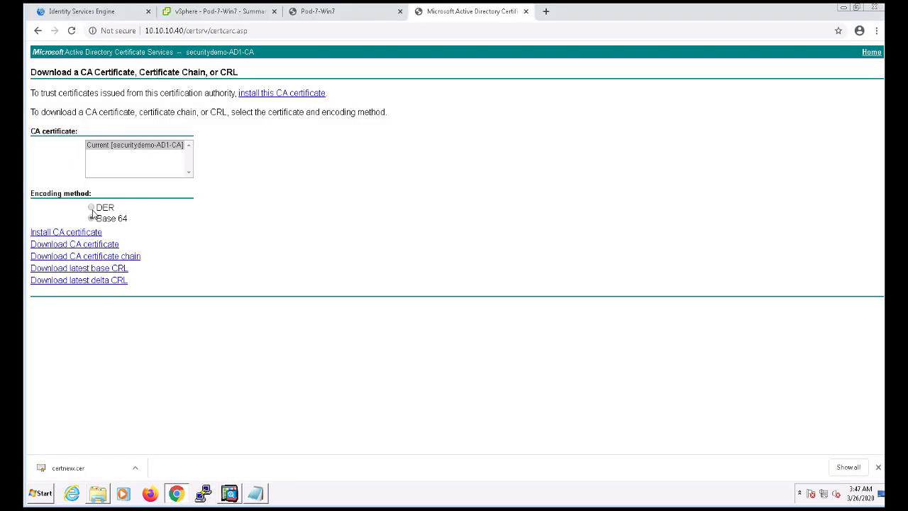
left_click(40, 32)
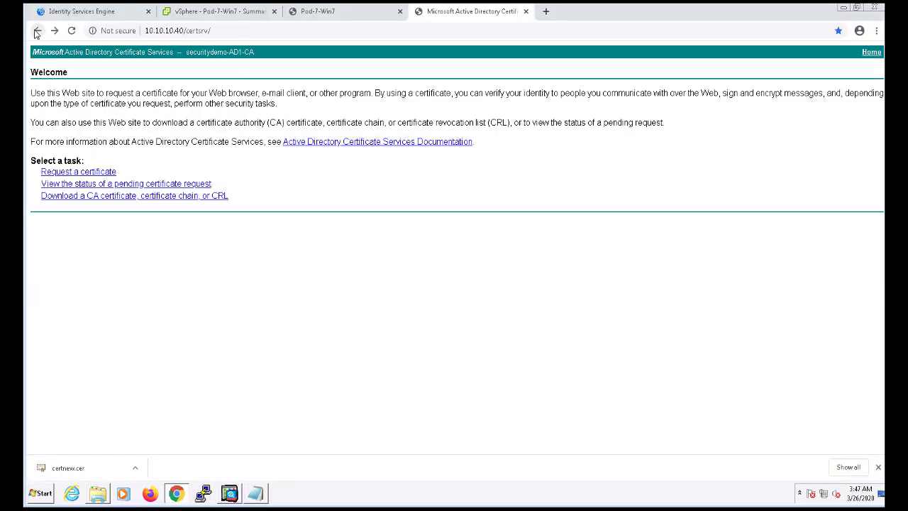
left_click(107, 177)
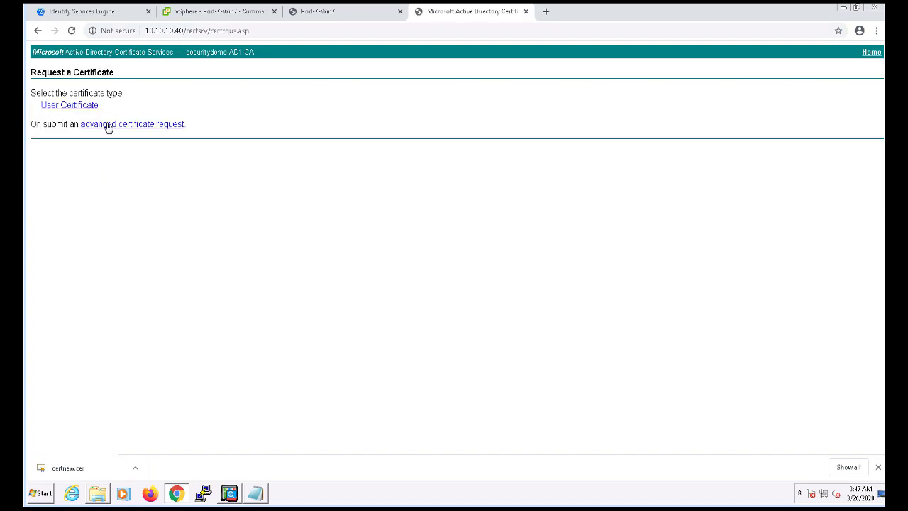
left_click(107, 124)
left_click(151, 212)
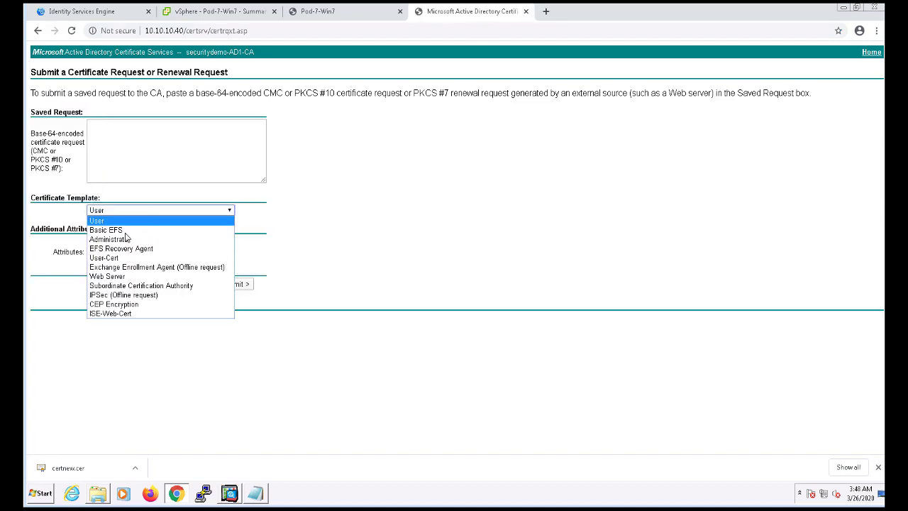
left_click(117, 276)
left_click(146, 135)
key("ctrl+v")
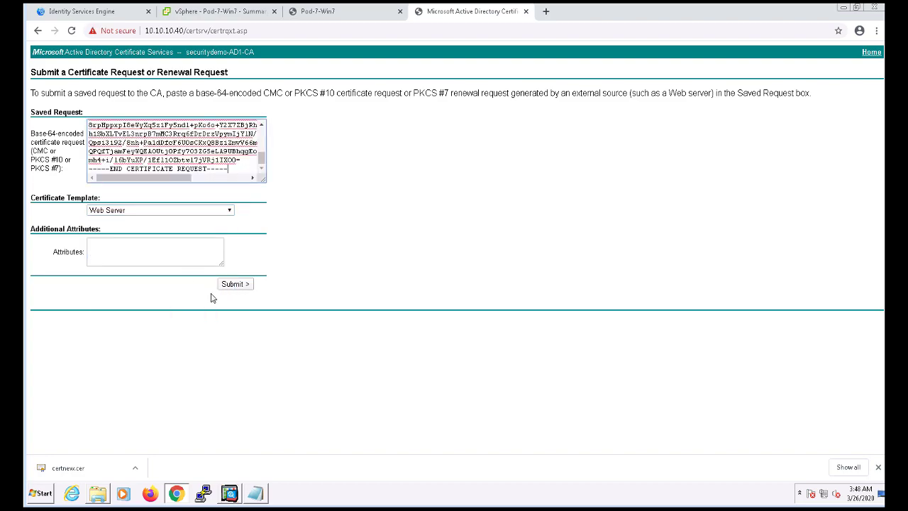
- Submit the request and download the issued certificate in Base 64 encoding
left_click(238, 287)
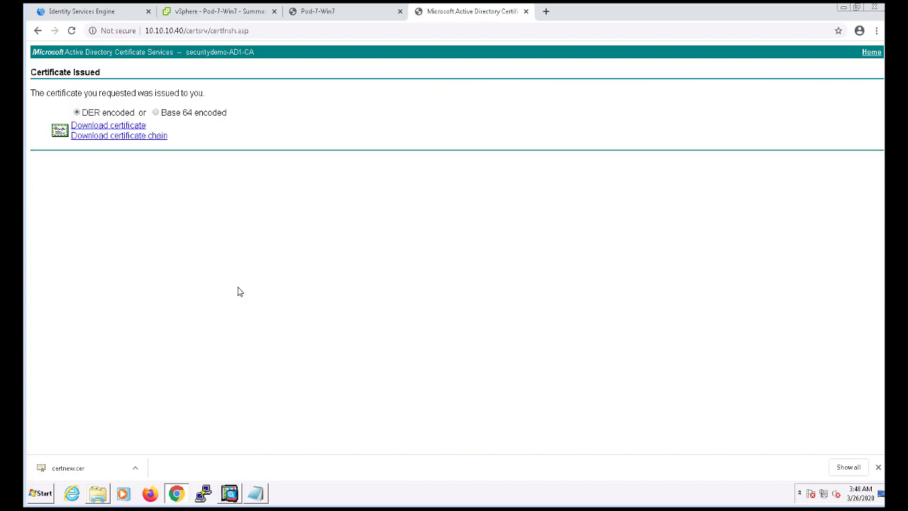
left_click(156, 114)
left_click(126, 125)
left_click(878, 467)
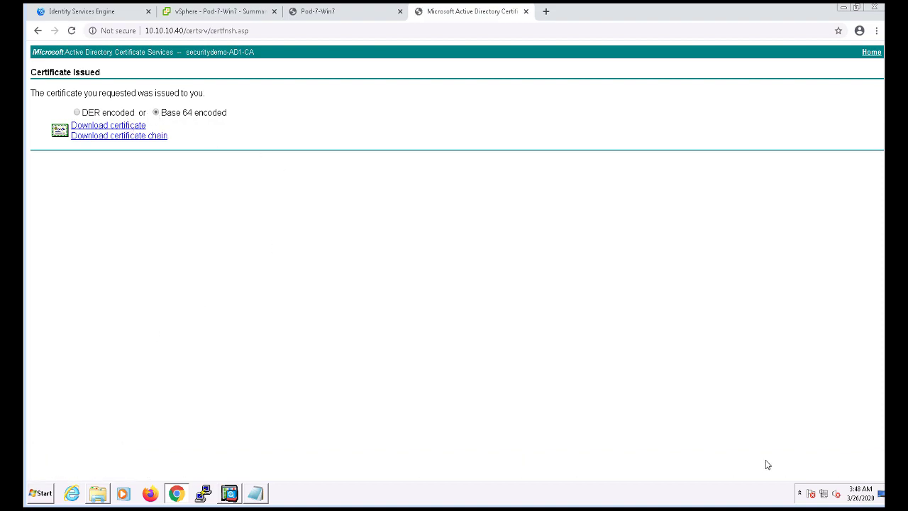
- Install Downloads\certnew (1).cer onto the pending asav-test identity certificate and send it to the ASA
left_click(230, 493)
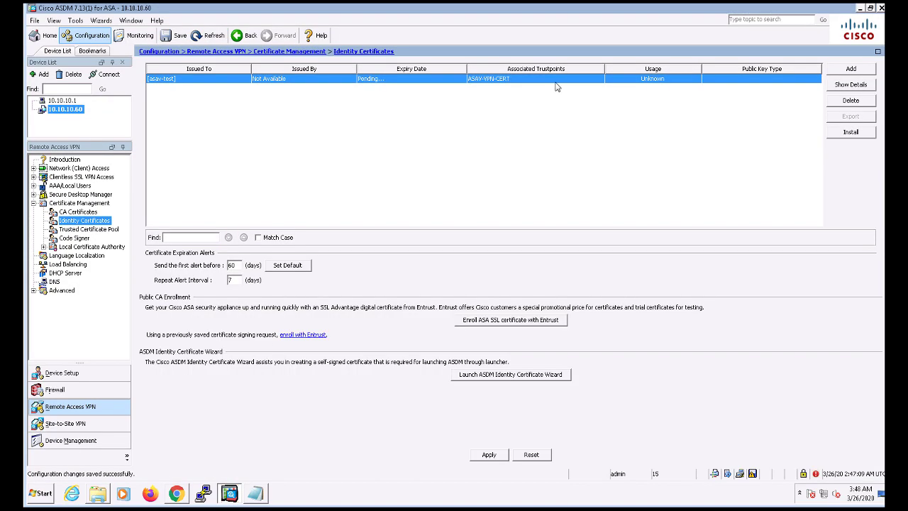
left_click(850, 133)
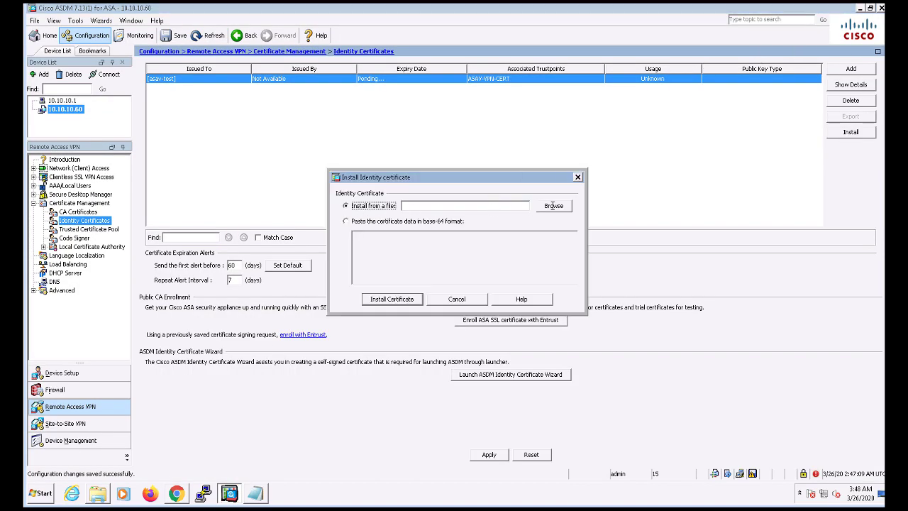
left_click(554, 205)
left_click(358, 178)
double_click(358, 178)
left_click(397, 299)
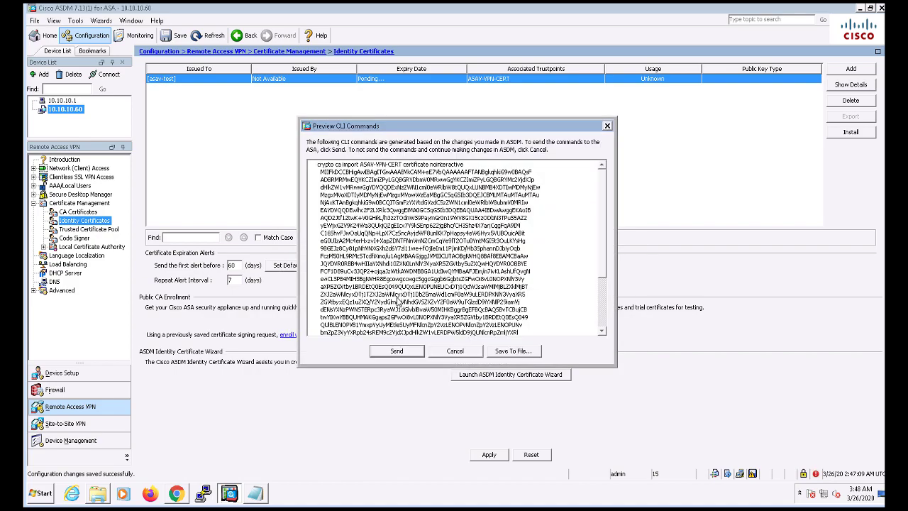
left_click(408, 350)
left_click(461, 277)
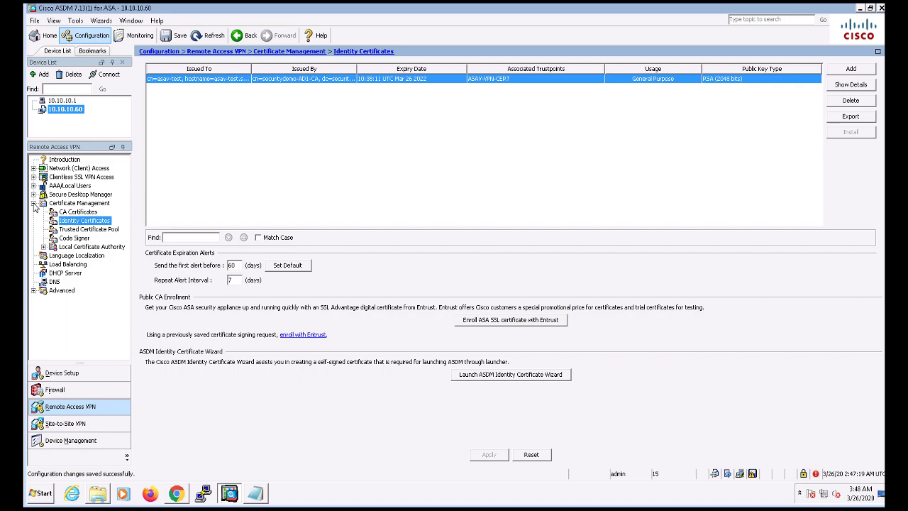
- Edit the ASAv-TEST-VPN AnyConnect connection profile and set its authentication method to Certificate only
left_click(33, 203)
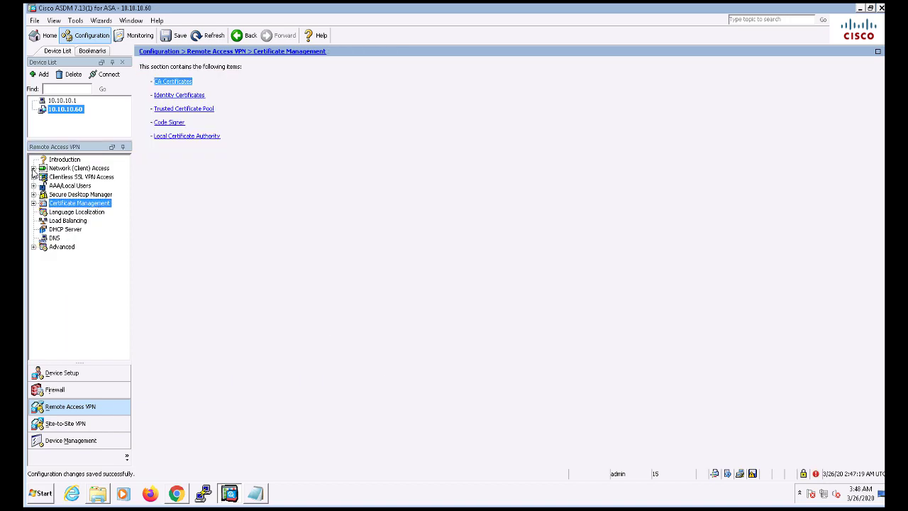
left_click(34, 168)
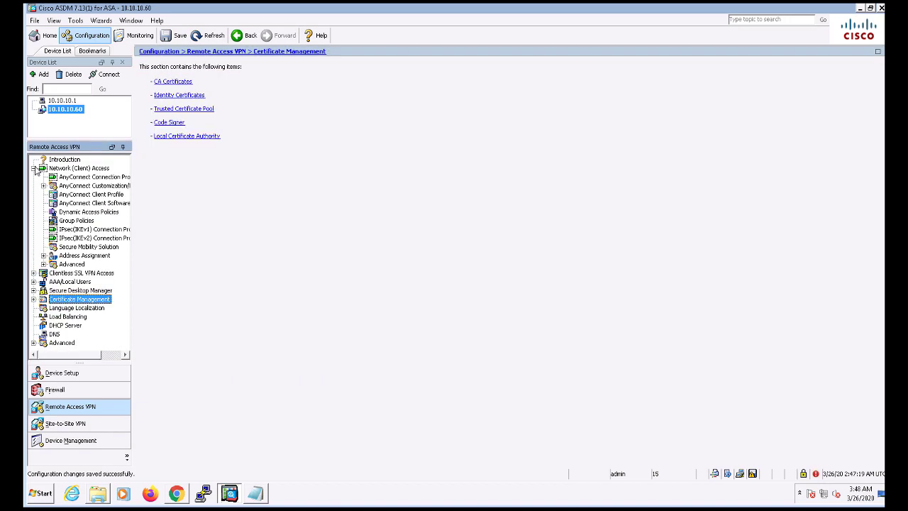
left_click(78, 179)
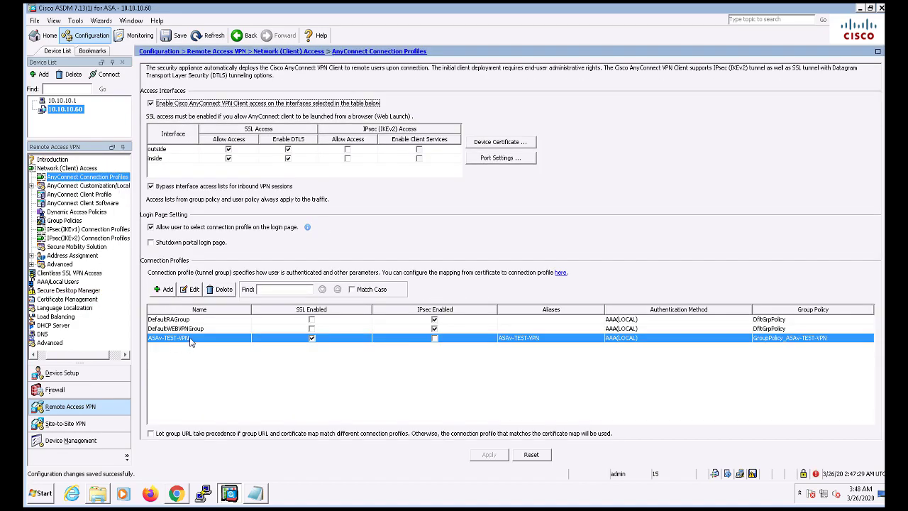
left_click(190, 289)
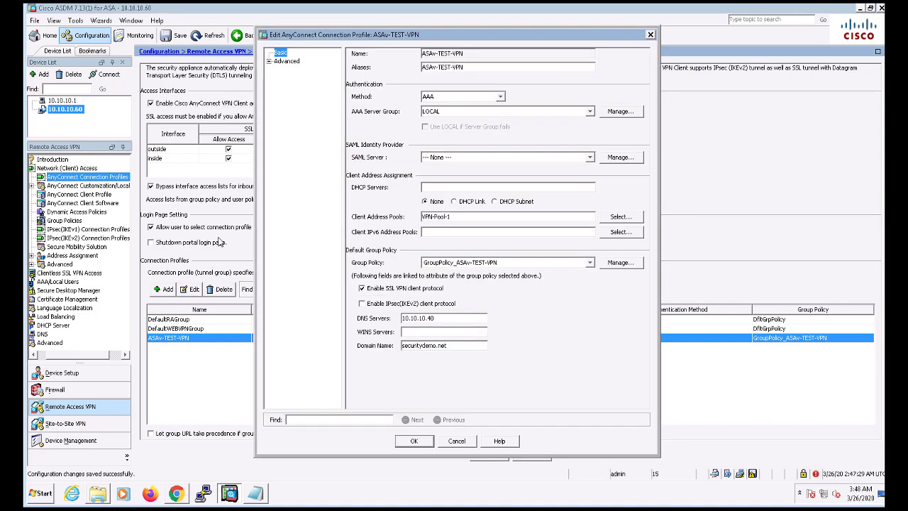
left_click(451, 99)
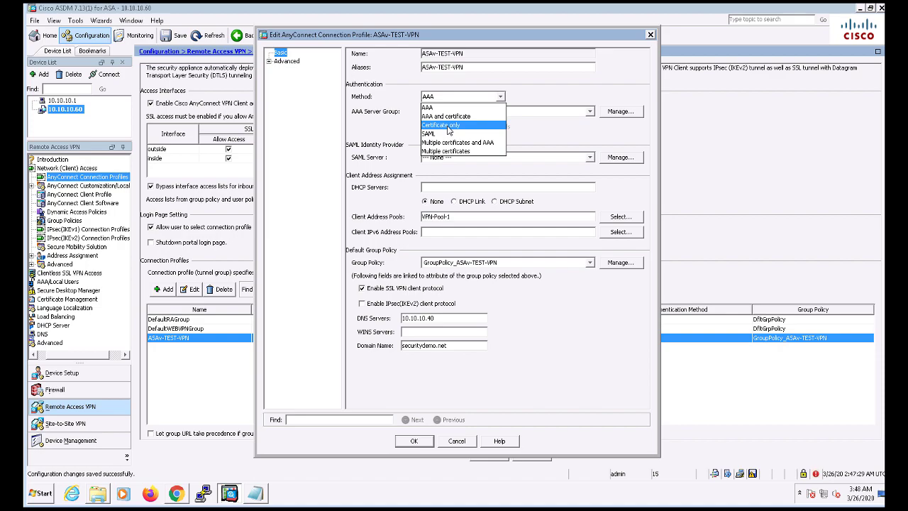
left_click(448, 126)
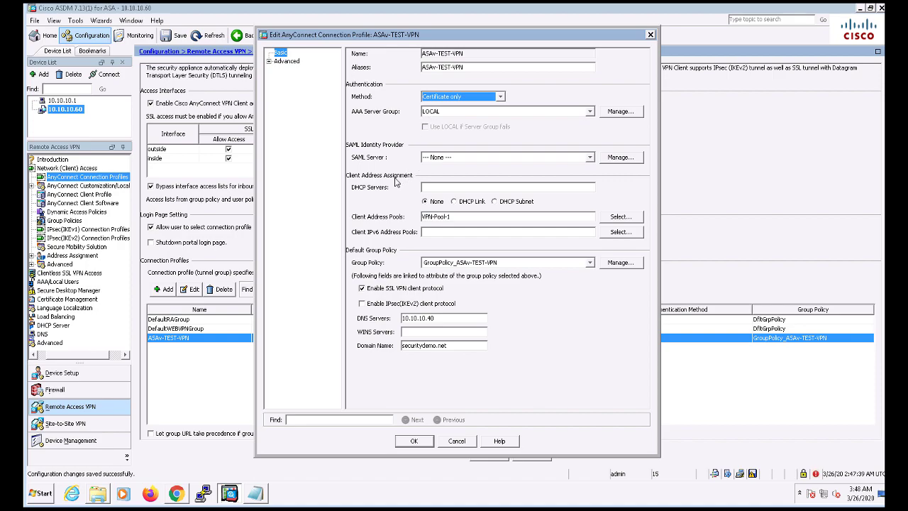
- In the profile's advanced authentication settings, set the primary username field to UPN
left_click(269, 61)
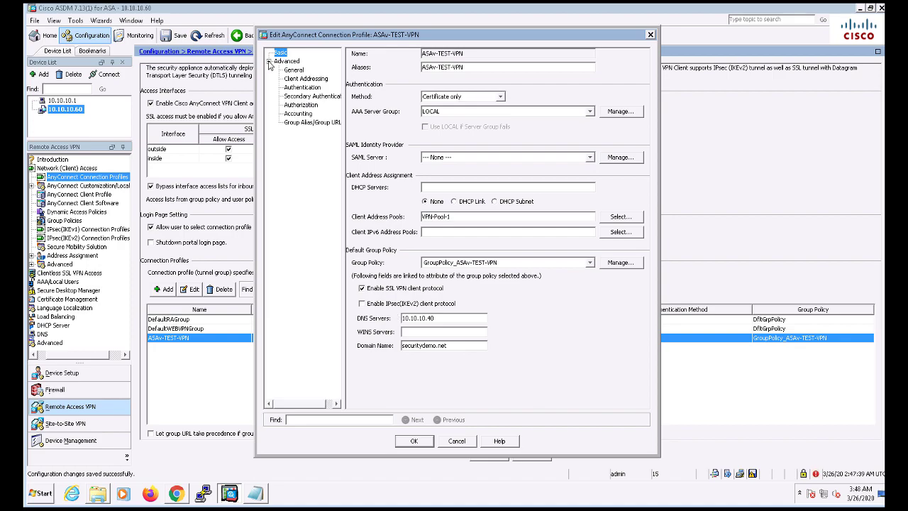
left_click(290, 70)
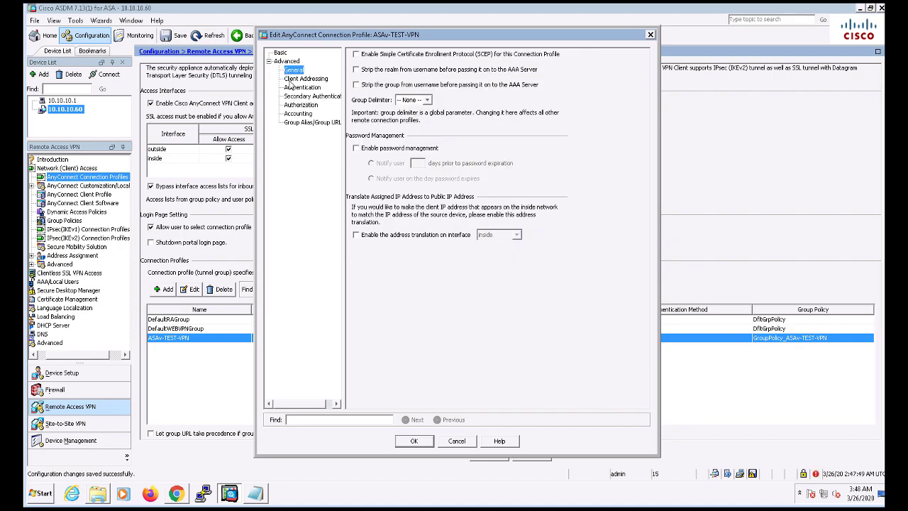
left_click(292, 78)
left_click(292, 87)
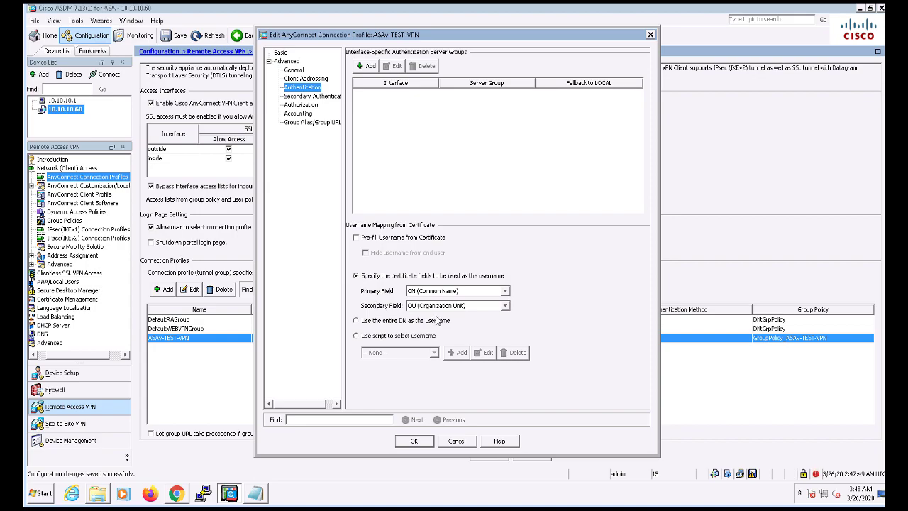
left_click(468, 307)
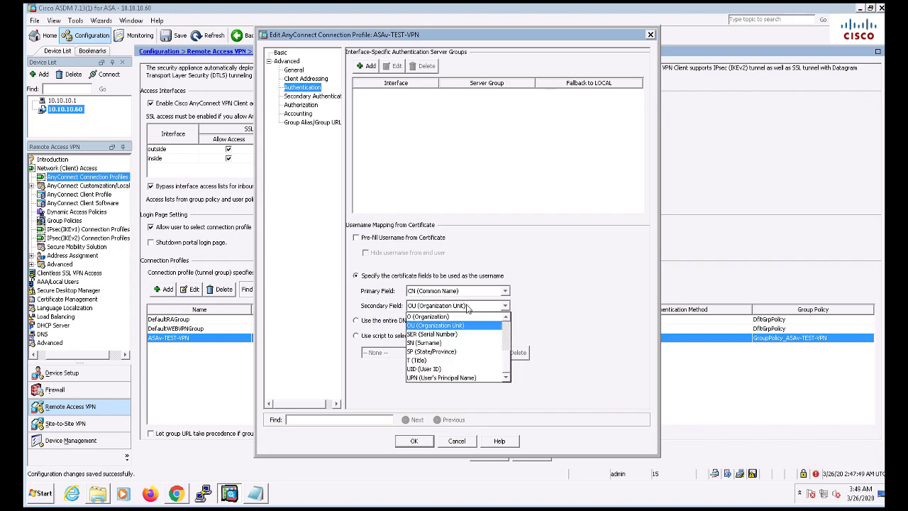
scroll(490, 351, "up", 2)
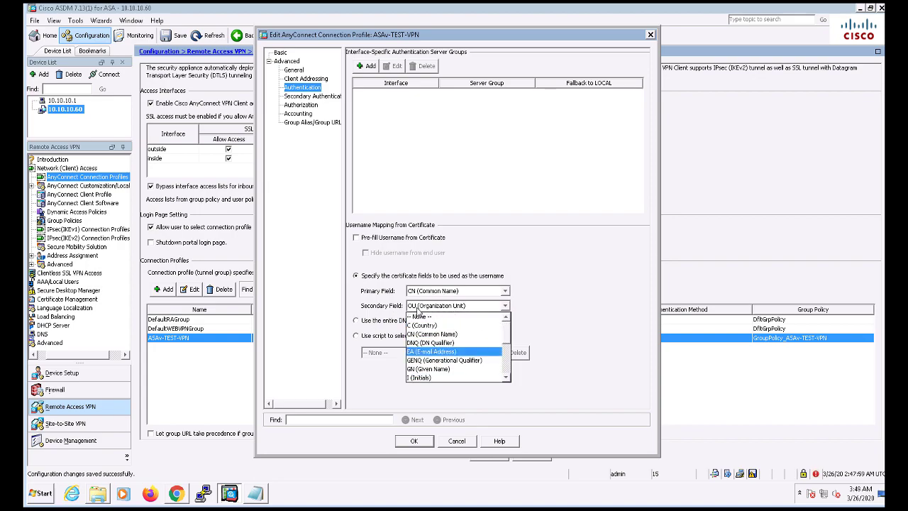
left_click(425, 293)
scroll(425, 330, "down", 2)
scroll(423, 316, "down", 1)
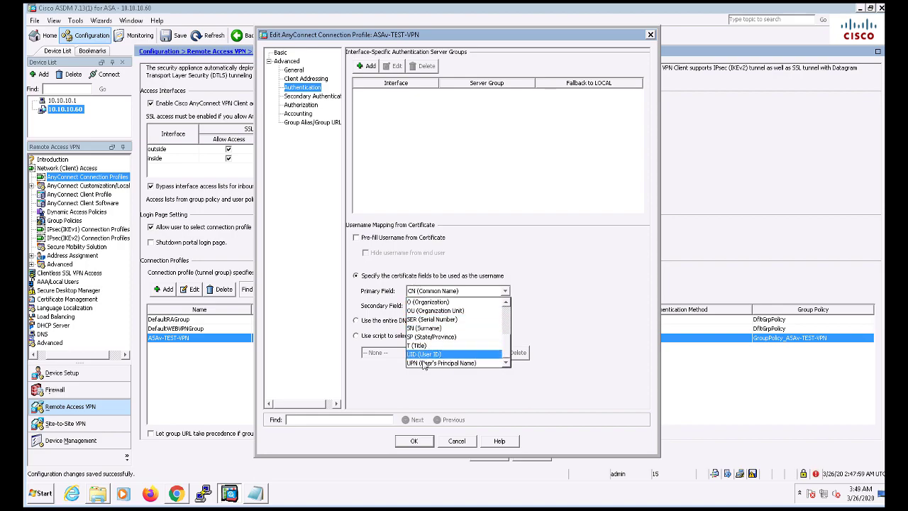
left_click(436, 362)
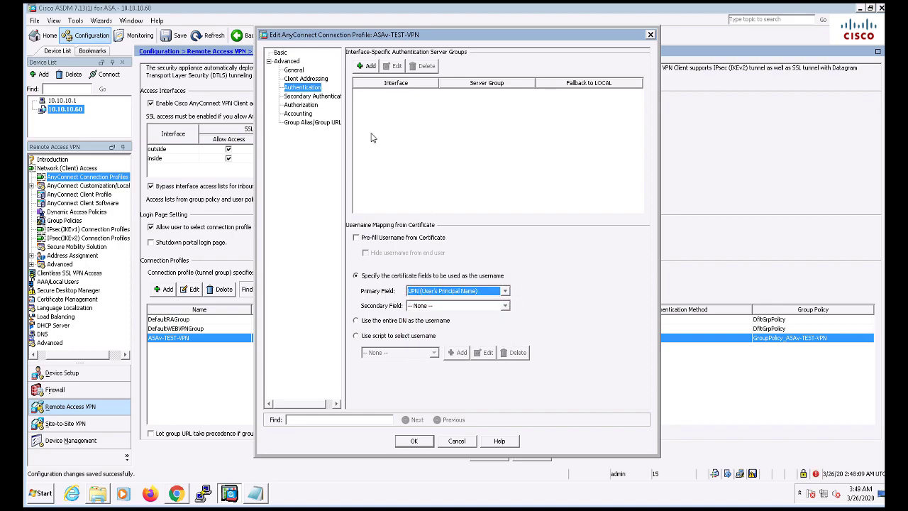
- Save and send the profile changes to the ASA, refresh the configuration, and launch PuTTY
left_click(301, 96)
left_click(301, 105)
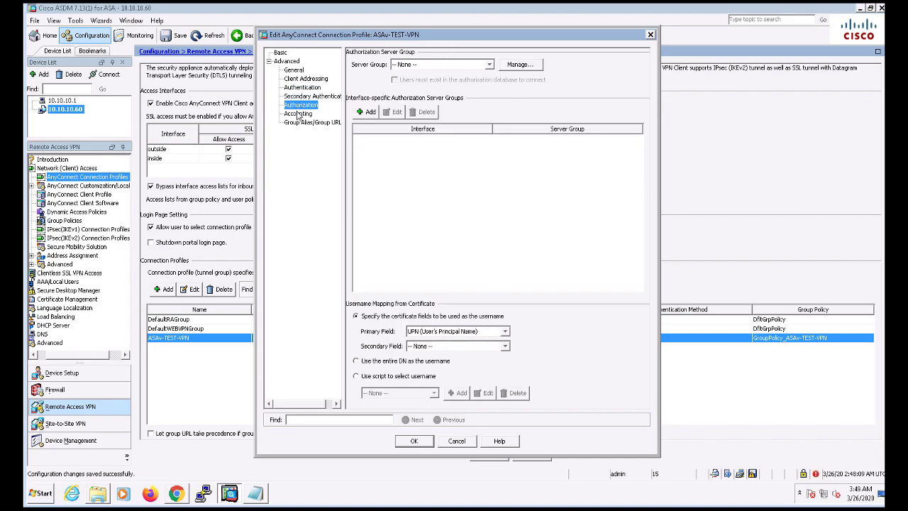
left_click(299, 122)
left_click(415, 441)
left_click(485, 458)
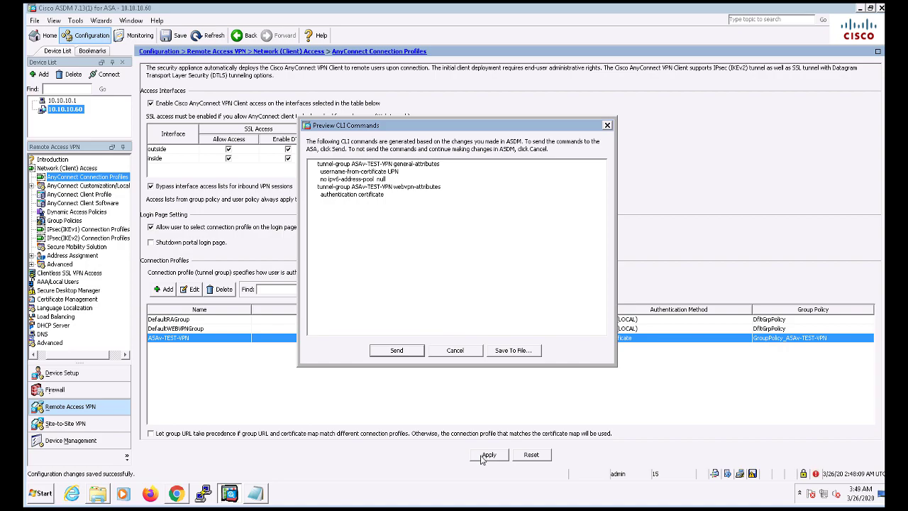
left_click(397, 350)
left_click(454, 350)
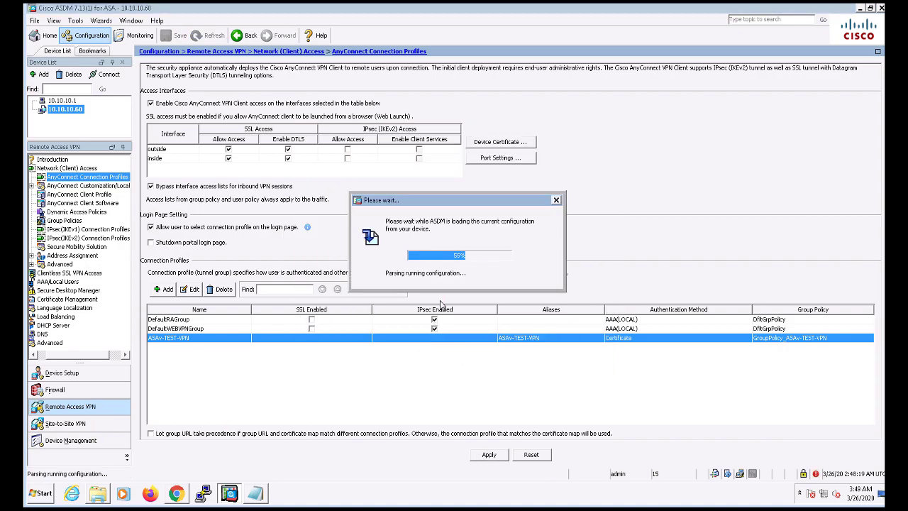
left_click(203, 493)
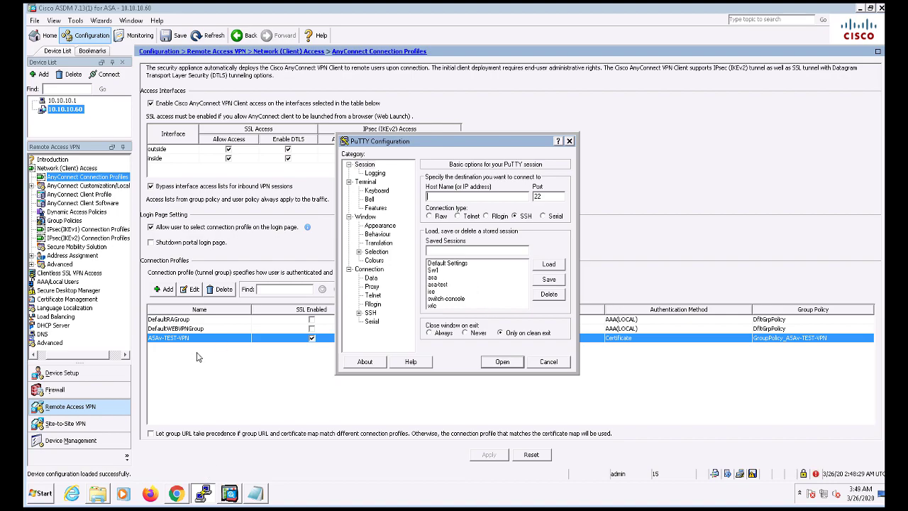
- Log into the ASA via the asavtest session as admin, run enable, and enter conf t
double_click(438, 285)
type("admin")
key("Return")
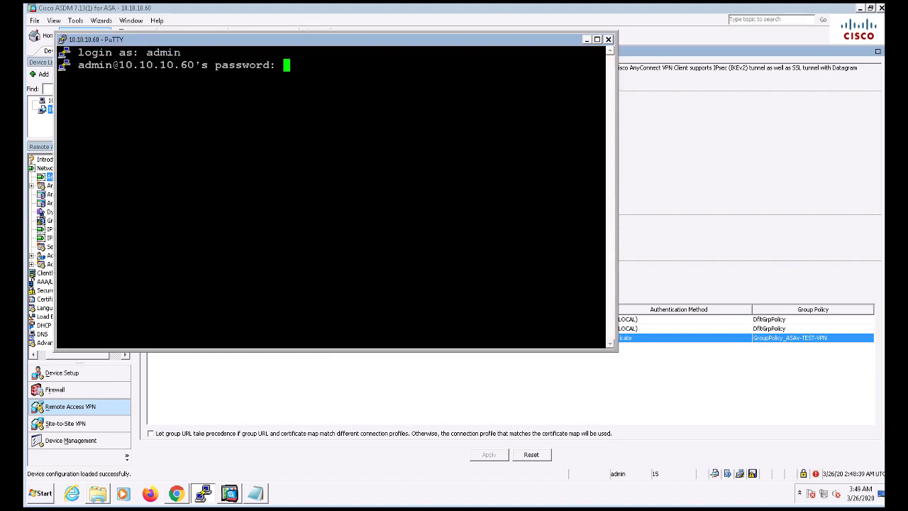
key("Return")
type("ena")
key("Tab")
key("Return")
type("*********")
key("Return")
type("conf t")
key("Return")
- Enter 'ssl trust-point ASAV-VPN-CERT inside' to bind the trustpoint to the inside interface
type("ssl tru")
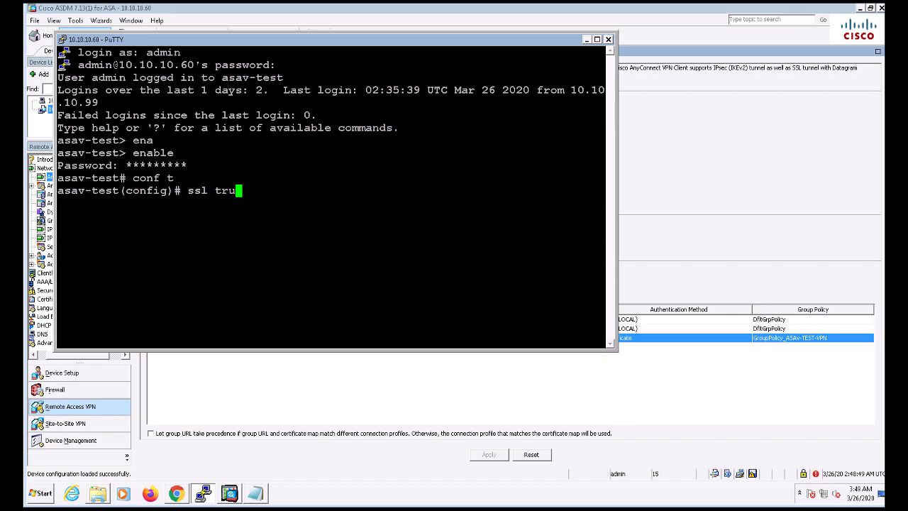
key("Tab")
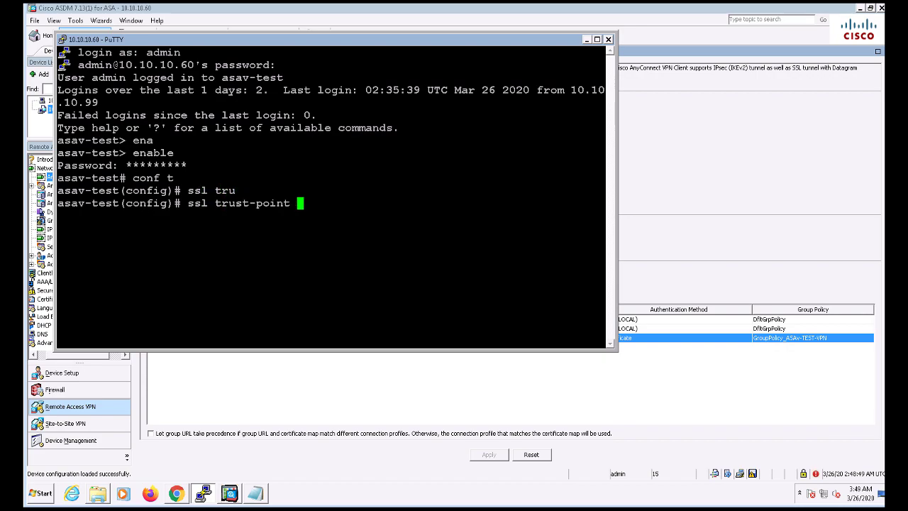
type("?")
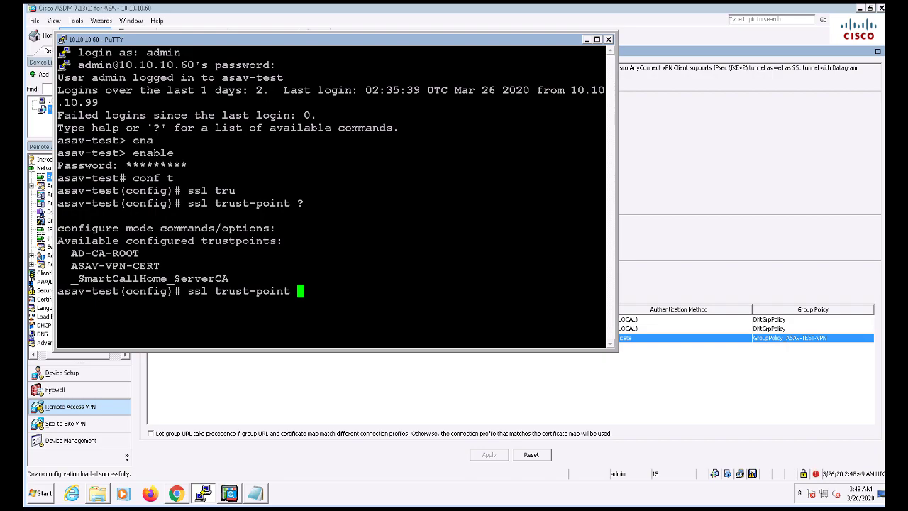
left_click_drag(163, 266, 91, 266)
left_click(91, 266)
left_click_drag(162, 266, 84, 266)
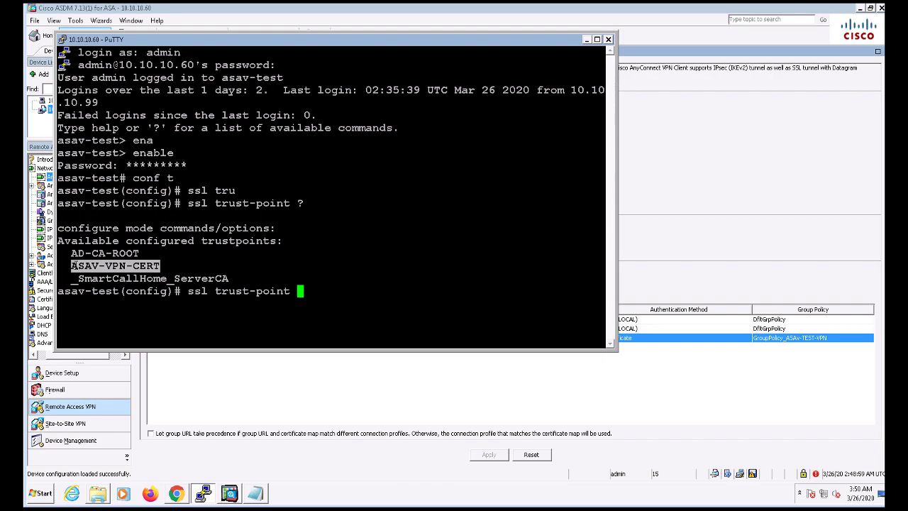
right_click(73, 265)
type("in")
key("Tab")
key("Return")
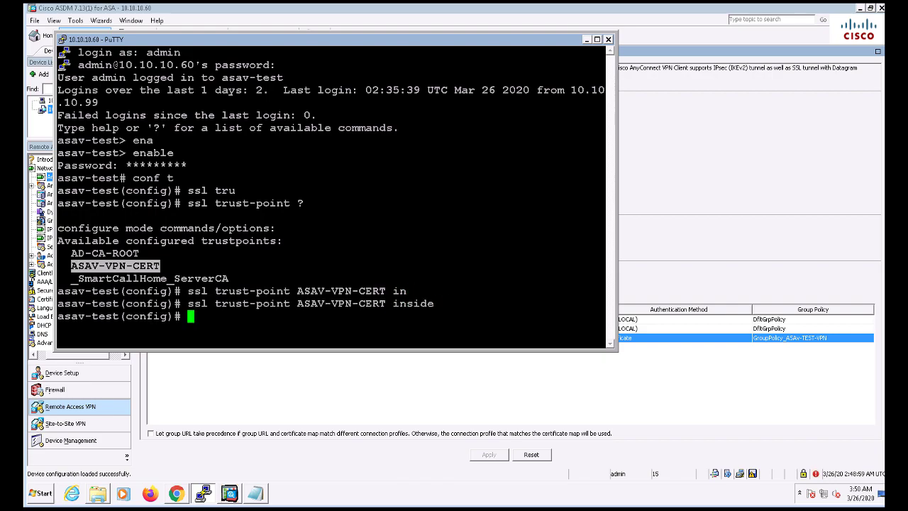
left_click_drag(181, 303, 606, 303)
left_click(606, 303)
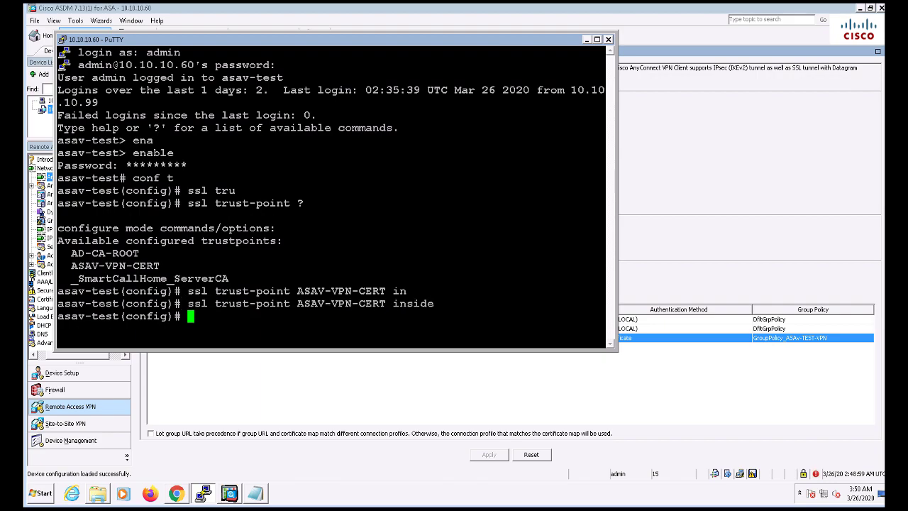
- Switch to the Pod-7-Win7 virtual machine console and launch its browser
left_click(586, 39)
left_click(211, 500)
left_click(206, 495)
left_click(176, 493)
left_click(352, 12)
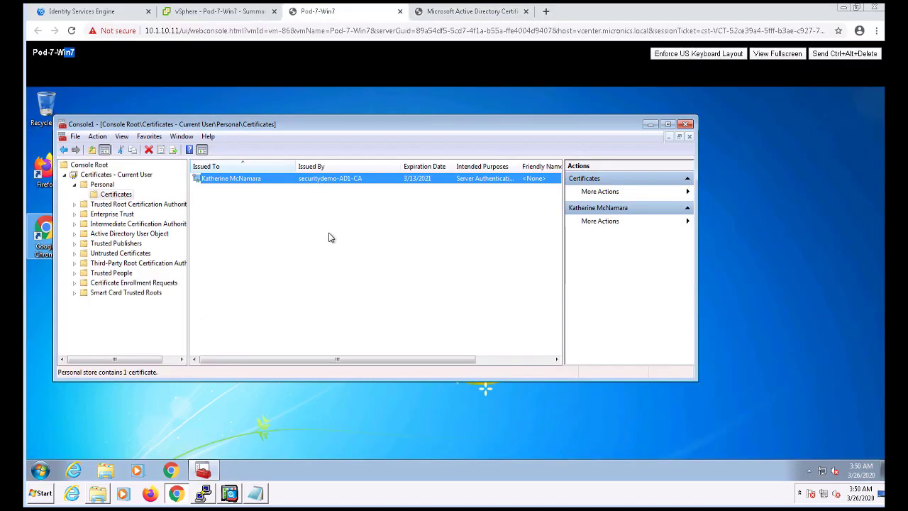
left_click(651, 124)
left_click(170, 470)
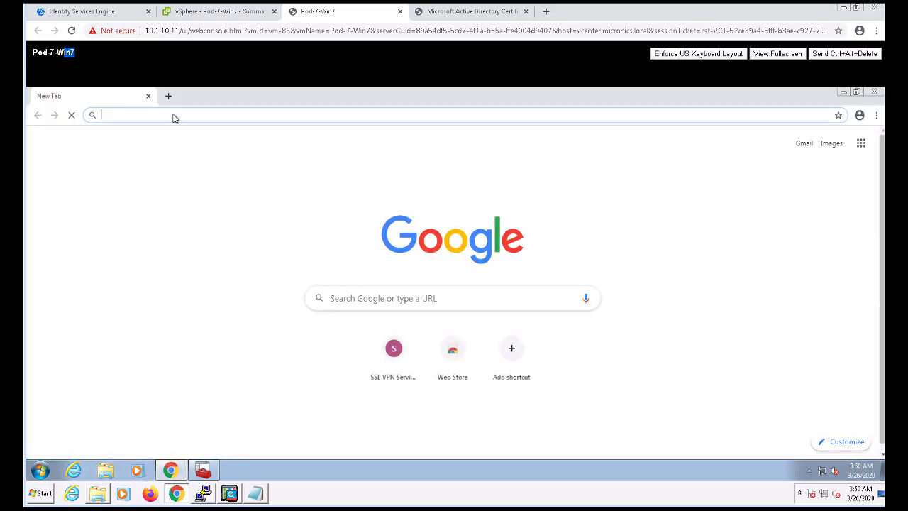
type("https")
key("Right")
key("Return")
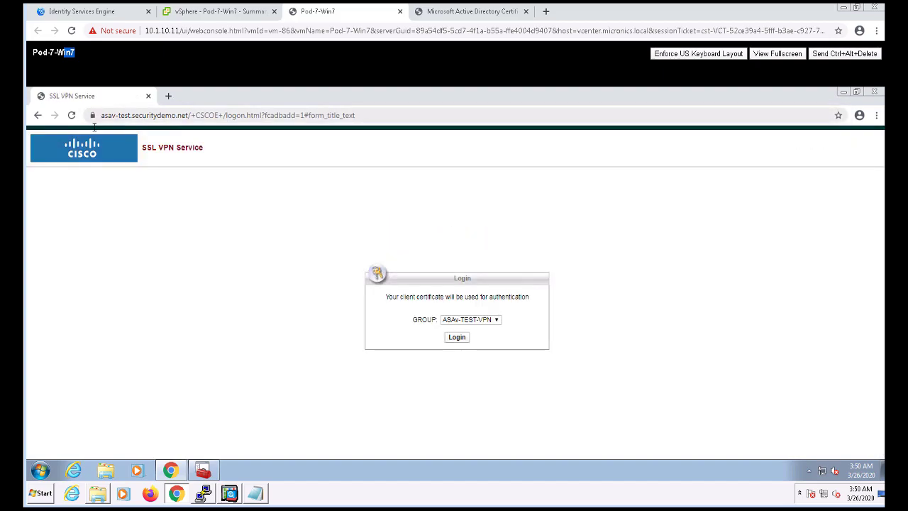
left_click(71, 115)
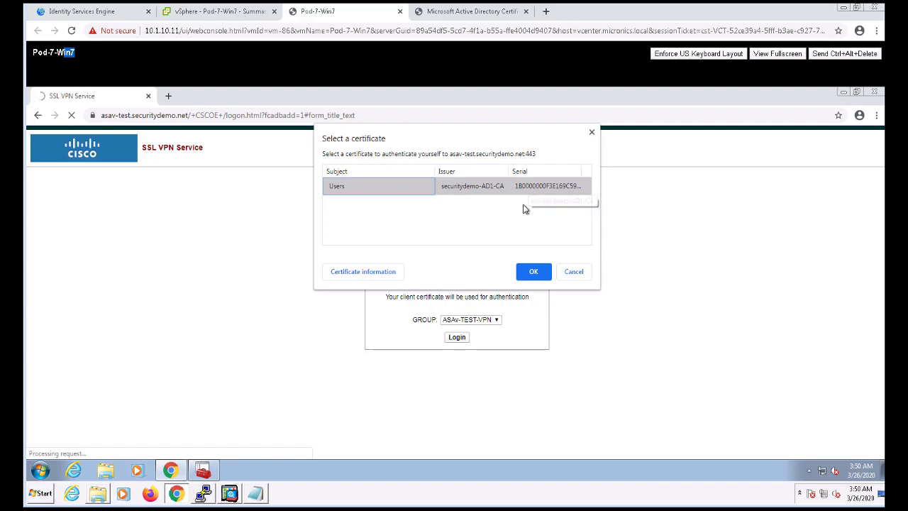
left_click(534, 271)
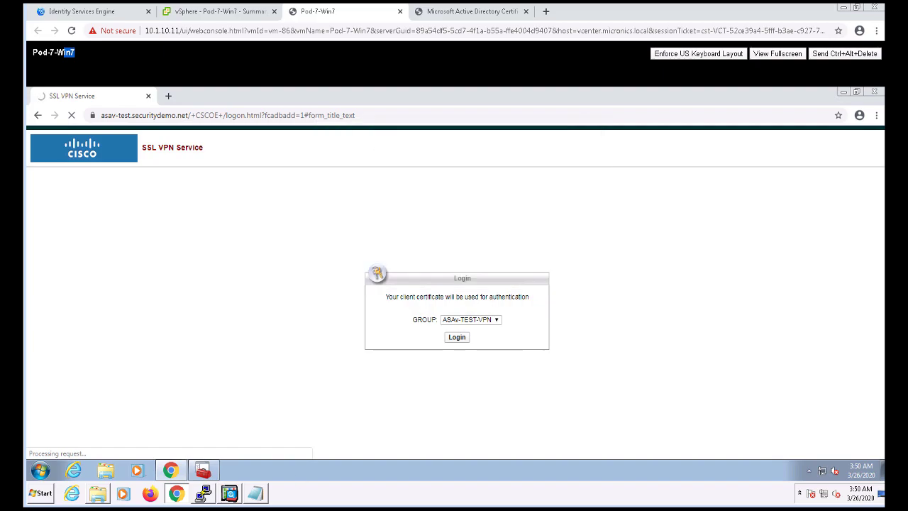
left_click(457, 337)
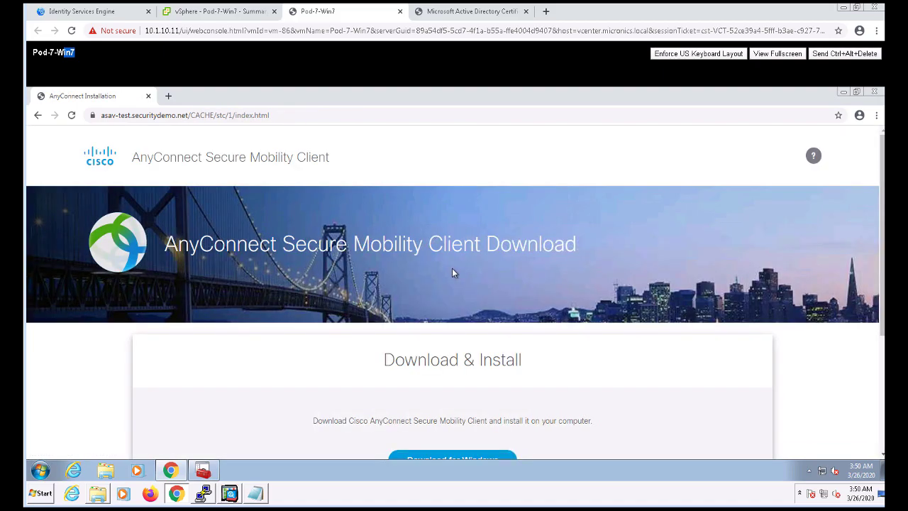
- Download and run the AnyConnect Windows installer, cancel the setup, and reveal the hidden tray icons
scroll(452, 365, "down", 2)
left_click(438, 301)
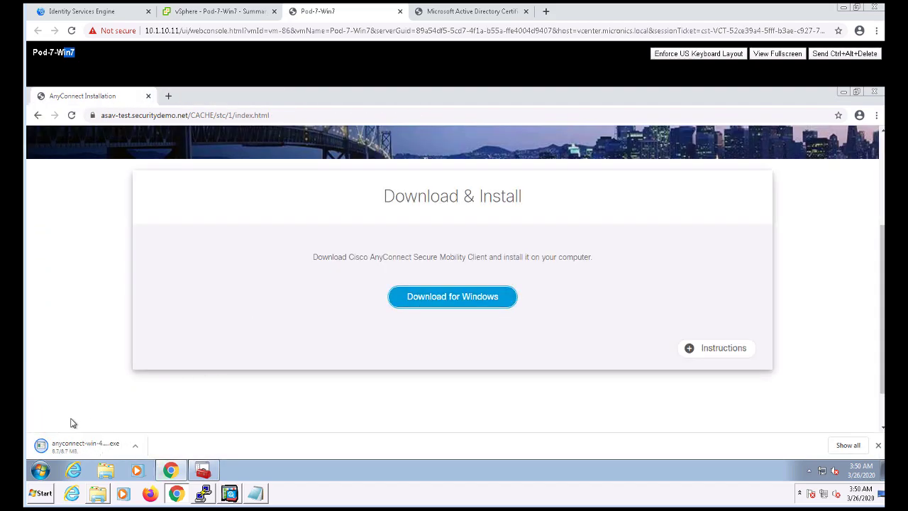
left_click(76, 446)
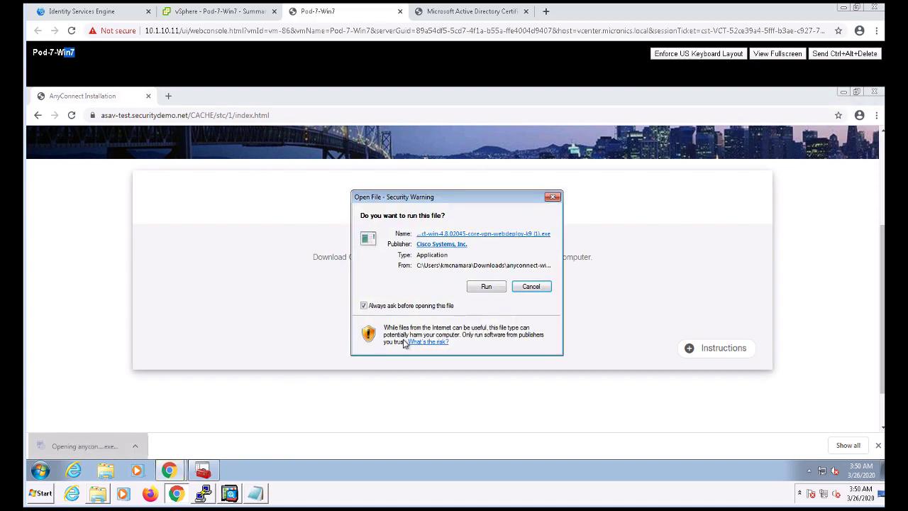
left_click(488, 291)
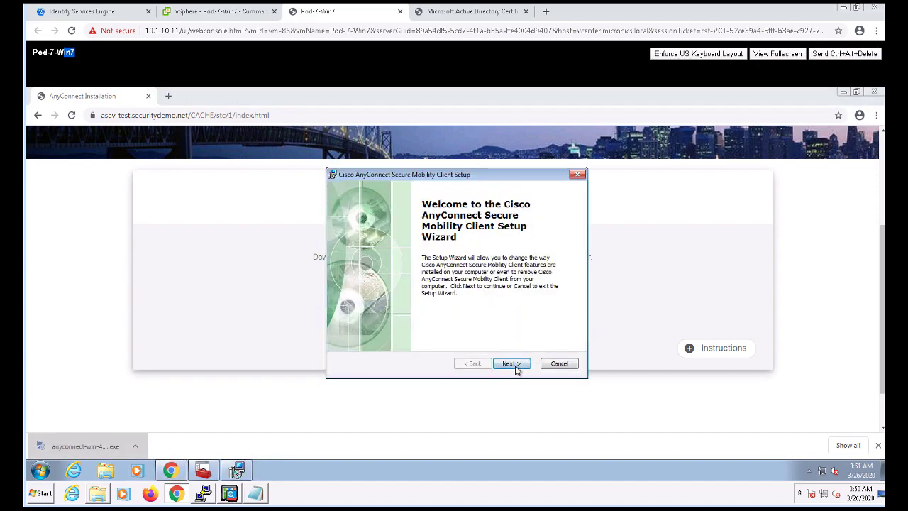
left_click(511, 364)
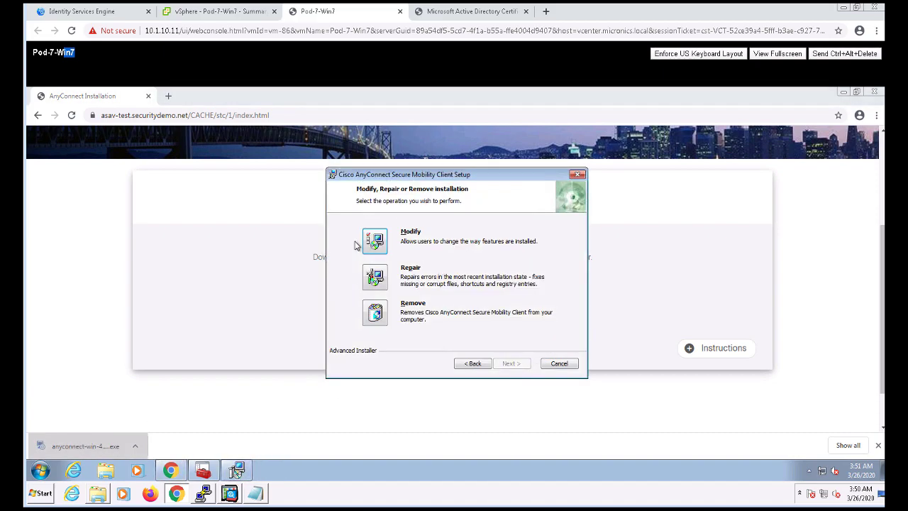
left_click(559, 363)
left_click(436, 295)
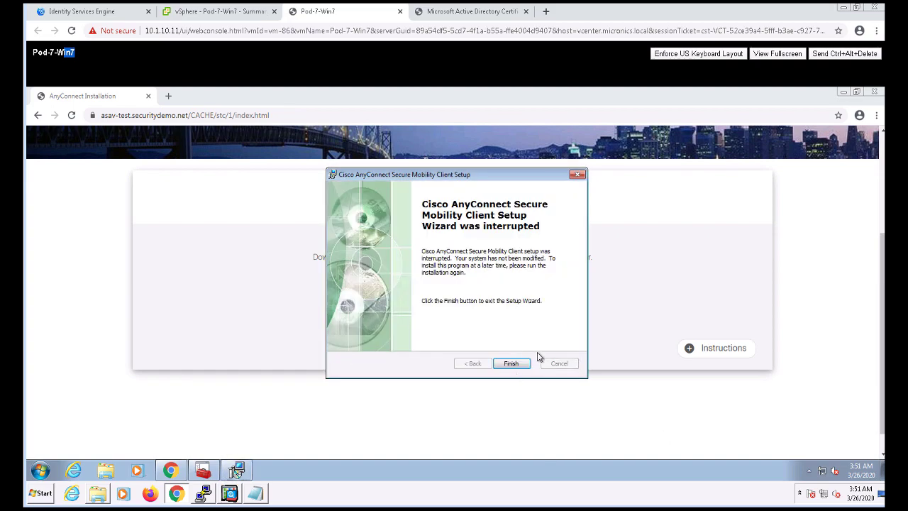
left_click(536, 362)
left_click(809, 471)
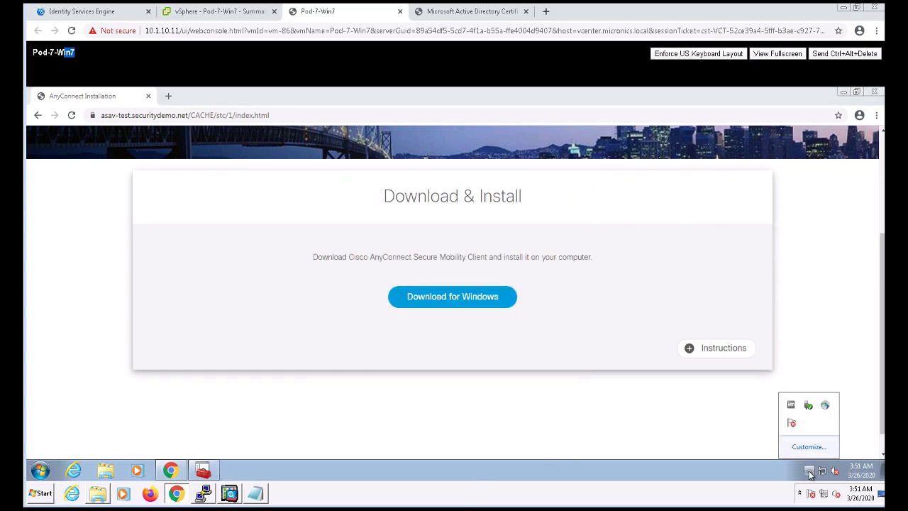
- Connect AnyConnect to asav-test.securitydemo.net, confirming group ASAv-TEST-VPN for certificate login
left_click(826, 405)
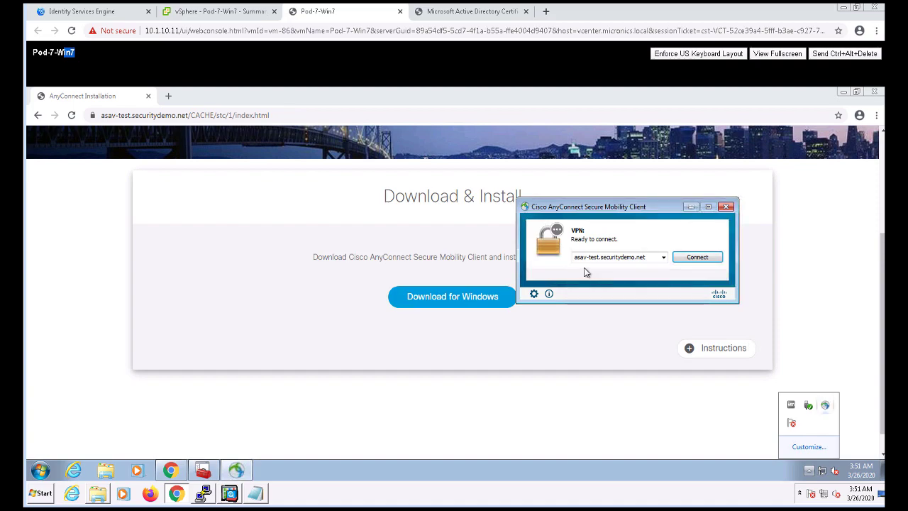
left_click(711, 259)
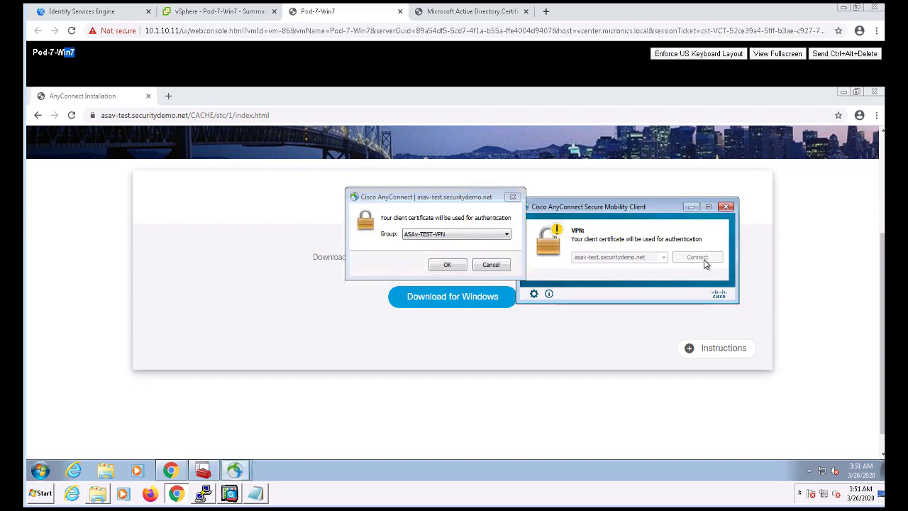
left_click(448, 265)
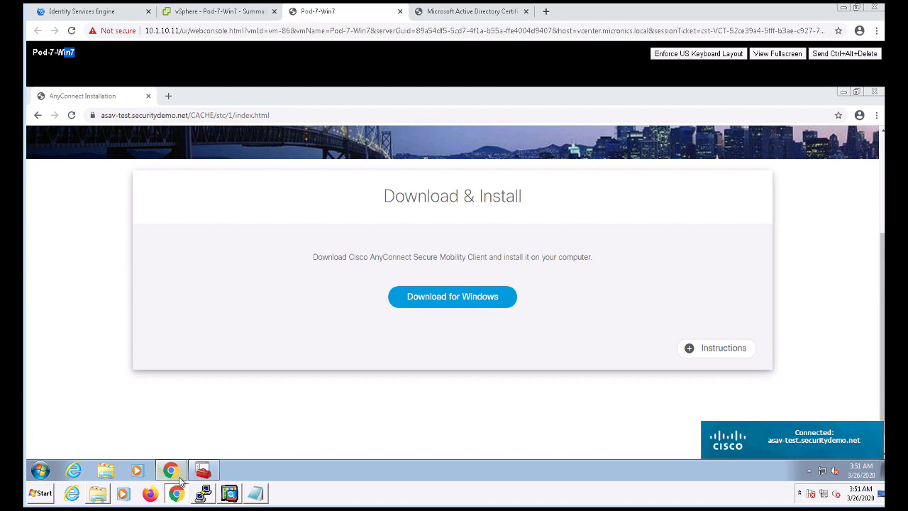
- Return to the PuTTY ASA session and exit configuration mode with end
left_click(203, 470)
key("Return")
key("Return")
key("Return")
key("Return")
type("end")
key("Return")
key("Return")
key("Return")
key("Return")
key("Return")
key("Return")
key("Return")
key("Return")
key("Return")
key("Return")
key("Return")
key("Return")
key("Return")
key("Return")
key("Return")
key("Return")
key("Return")
key("Return")
key("Return")
key("Return")
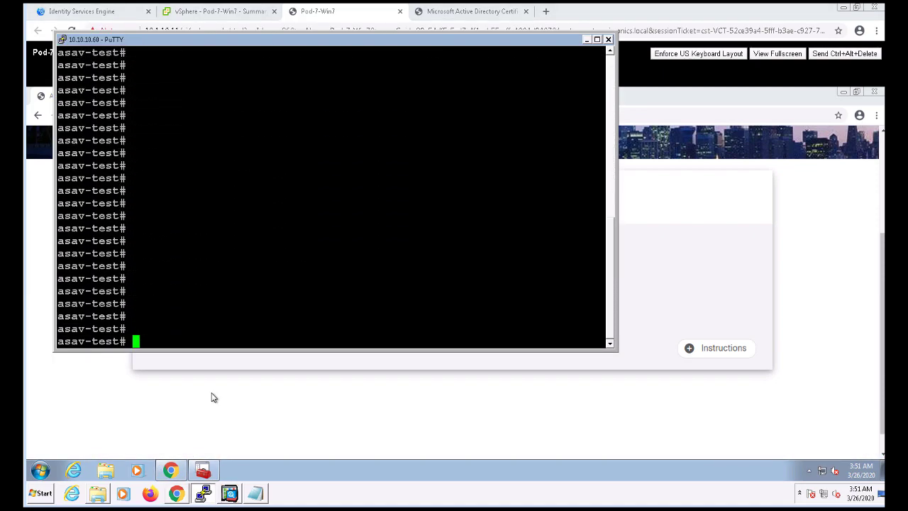
- Run 'show vpn-sessiondb detail anyconnect' to display the AnyConnect session details
type("show vpn-s")
type("e")
key("Tab")
type("de")
key("Tab")
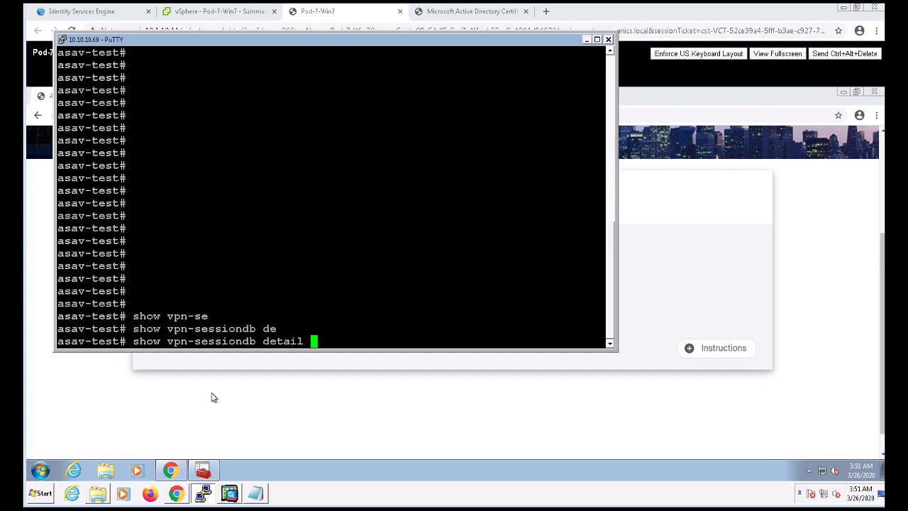
type("any")
key("Tab")
key("Return")
- Maximize the terminal and page through the session details, highlighting 'Auth Mode : Certificate'
left_click(596, 39)
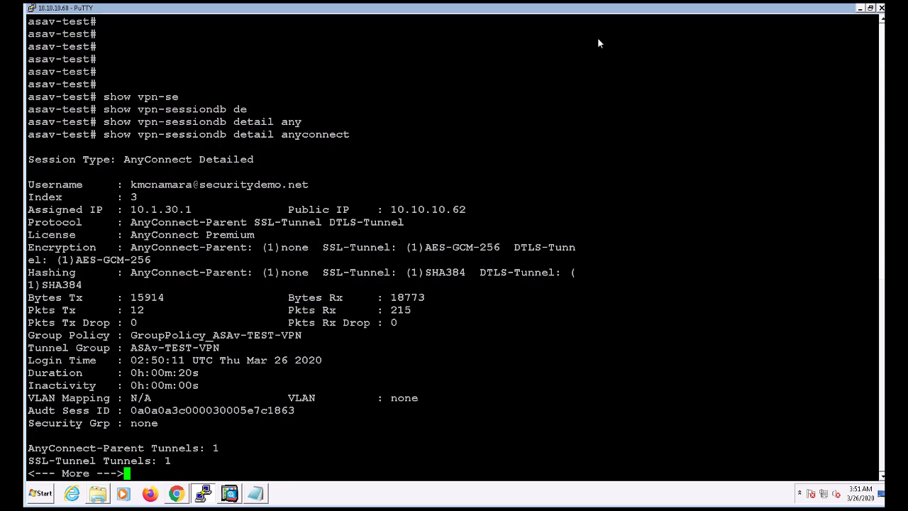
key("space")
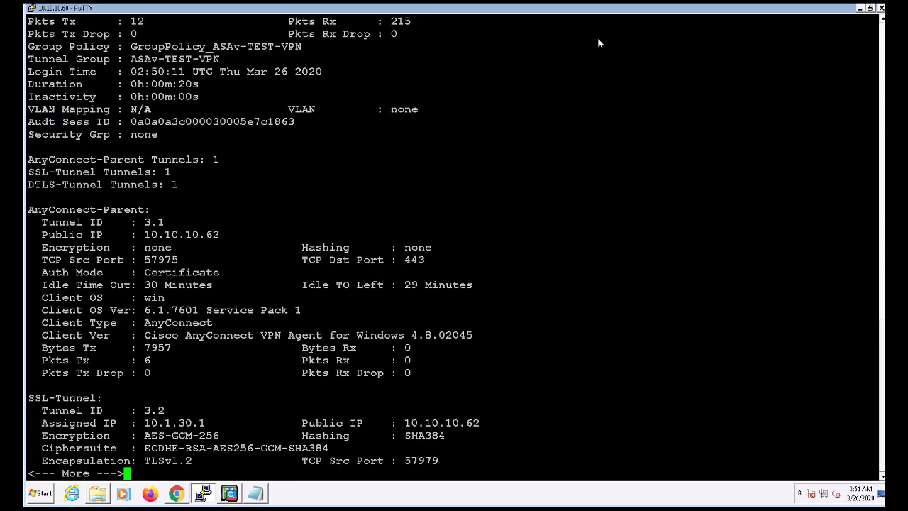
left_click_drag(35, 272, 228, 269)
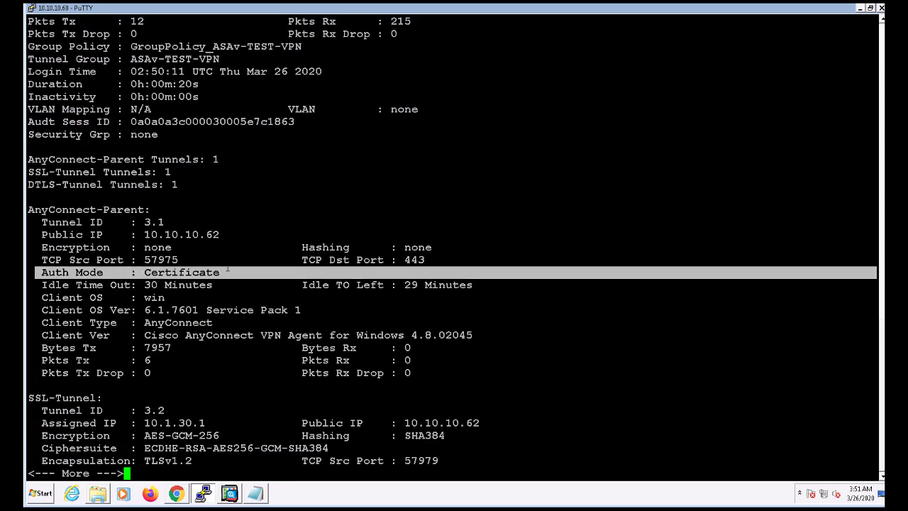
left_click(228, 269)
key("space")
key("Return")
key("Return")
key("Return")
key("Return")
key("Return")
key("Return")
key("Return")
key("Return")
key("Return")
key("Return")
key("Return")
key("Return")
key("Return")
key("Return")
key("Return")
key("Return")
key("Return")
key("Return")
key("Return")
key("Return")
- Check the current log settings with show logging, then enter configuration mode
type("show logging")
key("Return")
type("conf t")
key("Return")
- Turn on ASA logging with the logging enable command
type("logging con")
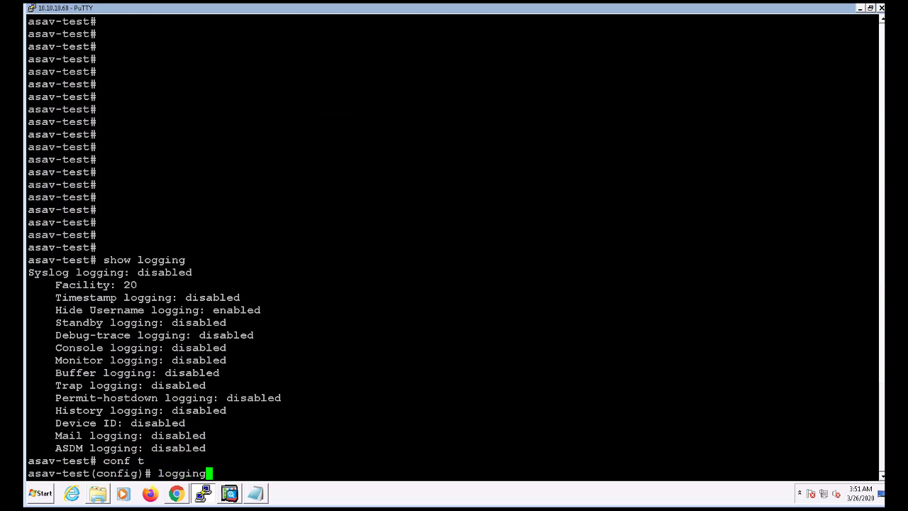
key("Tab")
key("Return")
key("Up")
type("en")
key("Tab")
key("Return")
key("Up")
type("a")
key("Tab")
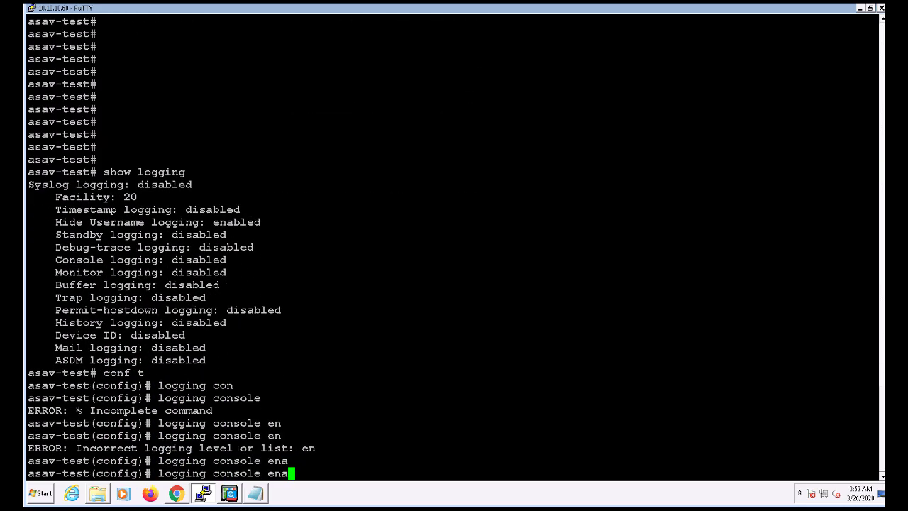
key("BackSpace")
key("BackSpace")
key("BackSpace")
key("BackSpace")
key("BackSpace")
key("BackSpace")
key("BackSpace")
key("BackSpace")
key("BackSpace")
key("BackSpace")
key("BackSpace")
type("en")
key("Tab")
key("Return")
- Set console logging to level 6 and leave configuration mode
type("logg")
key("Tab")
type("con")
key("Tab")
type("?")
type("6")
key("Return")
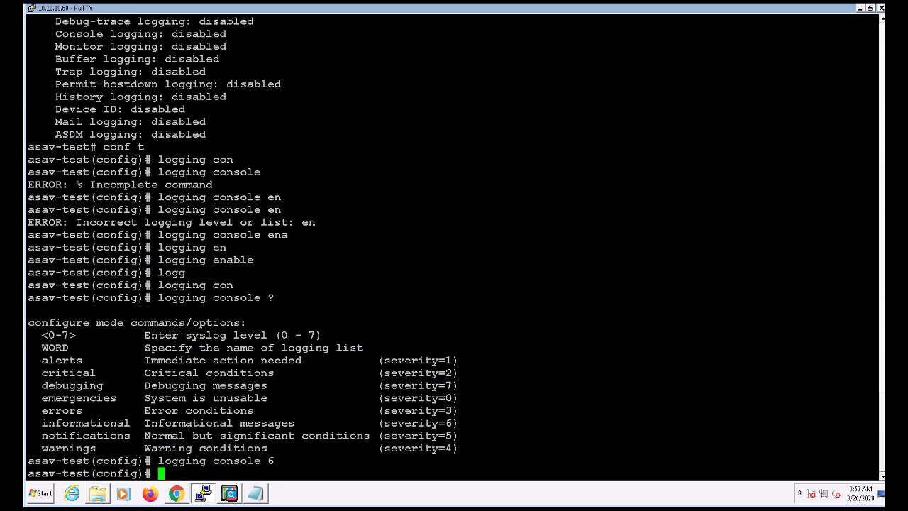
type("end")
key("Return")
key("Return")
key("Return")
key("Return")
key("Return")
key("Return")
key("Return")
key("Return")
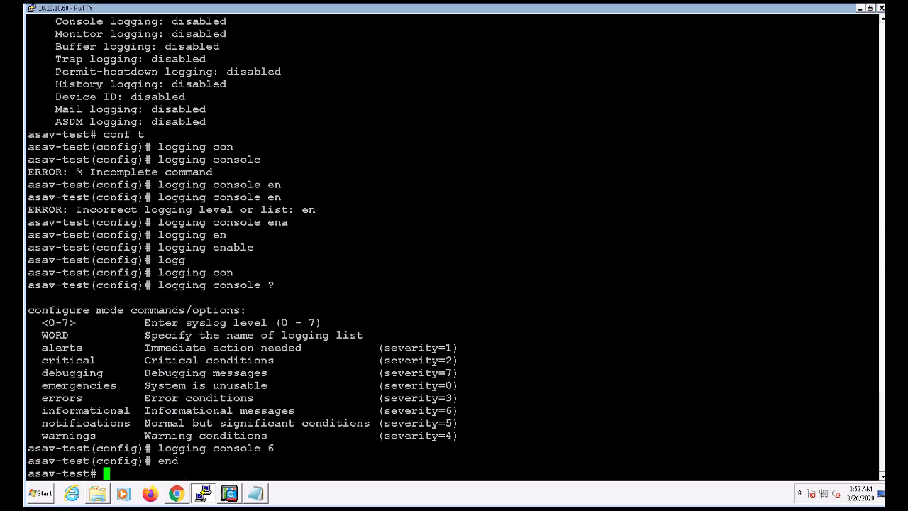
key("Return")
key("Return")
key("Return")
key("Return")
key("Return")
key("Return")
key("Return")
key("Return")
key("Return")
key("Return")
key("Return")
key("Return")
key("Return")
key("Return")
key("Return")
key("Return")
key("Return")
key("Return")
key("Return")
key("Return")
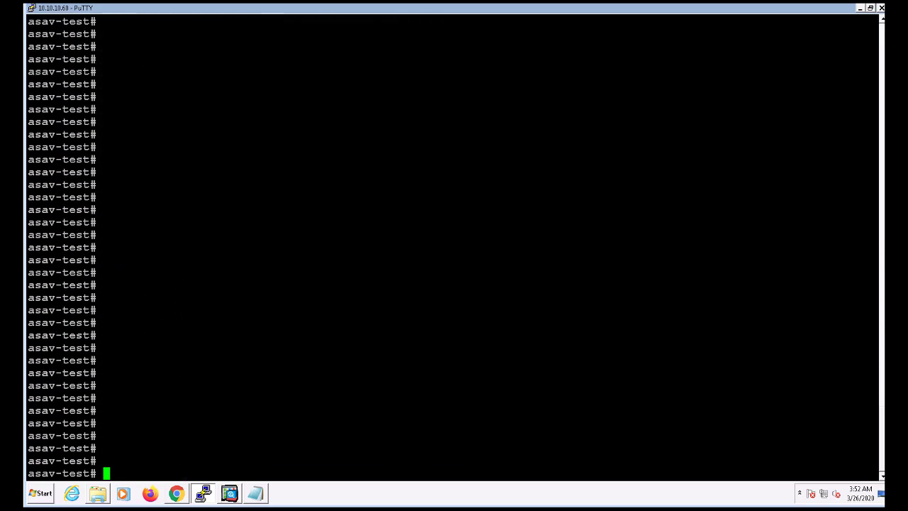
- Enable 'debug webvpn anyconnect 255'
type("debug")
key("Tab")
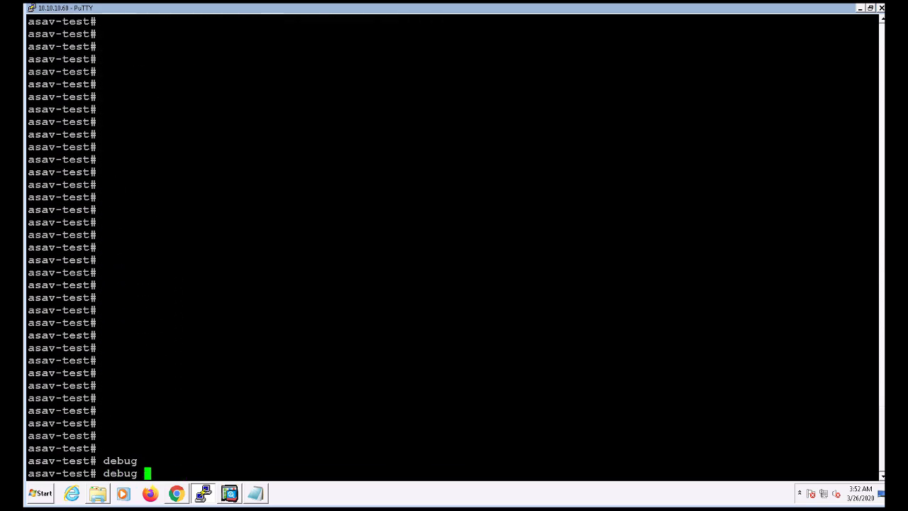
type("web")
key("Tab")
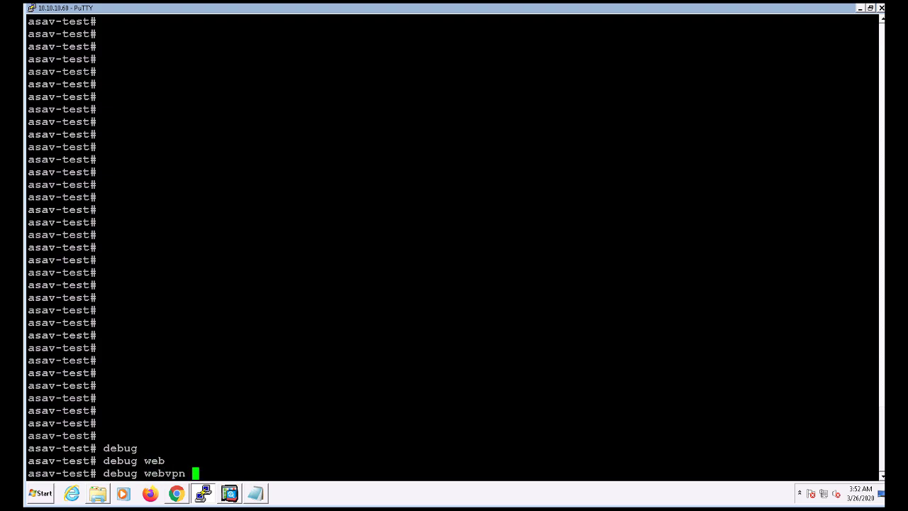
type("an")
key("Tab")
type("255")
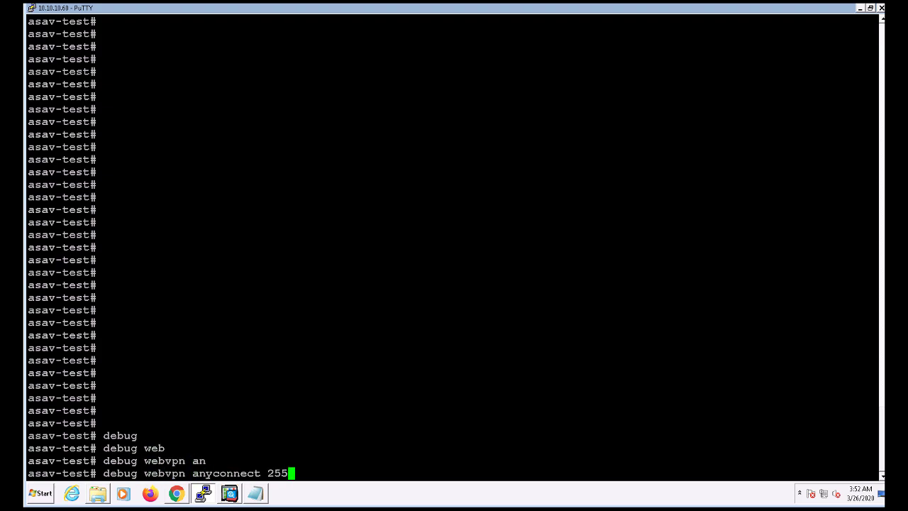
key("Return")
- Enable 'debug crypto ca 255'
type("deby")
key("Tab")
key("BackSpace")
type("u")
key("Tab")
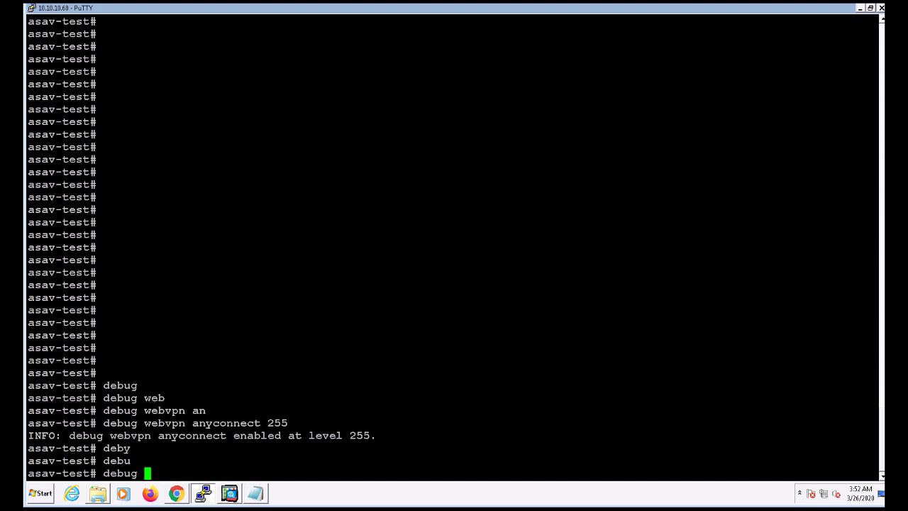
type("cry")
key("Tab")
type("ca")
key("Tab")
type("255")
key("Return")
- Enable 'debug webvpn 255'
type("debug")
key("Tab")
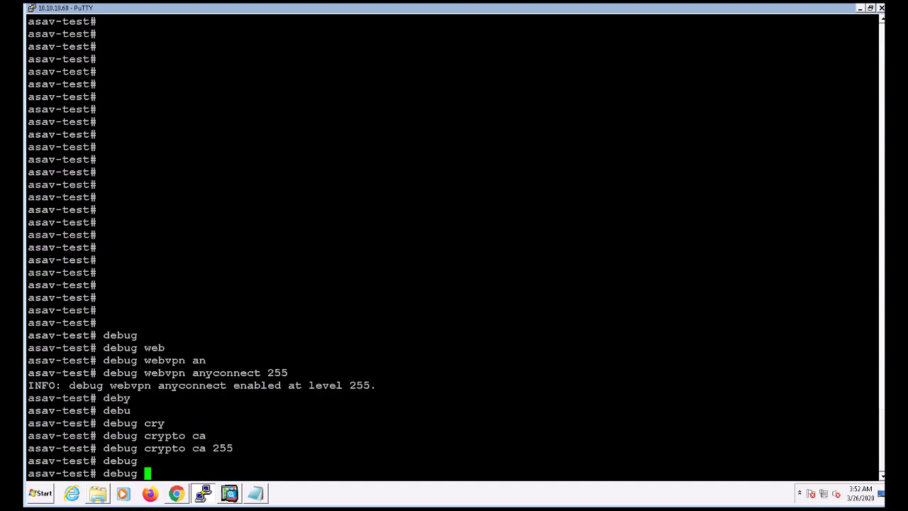
type("web")
key("Tab")
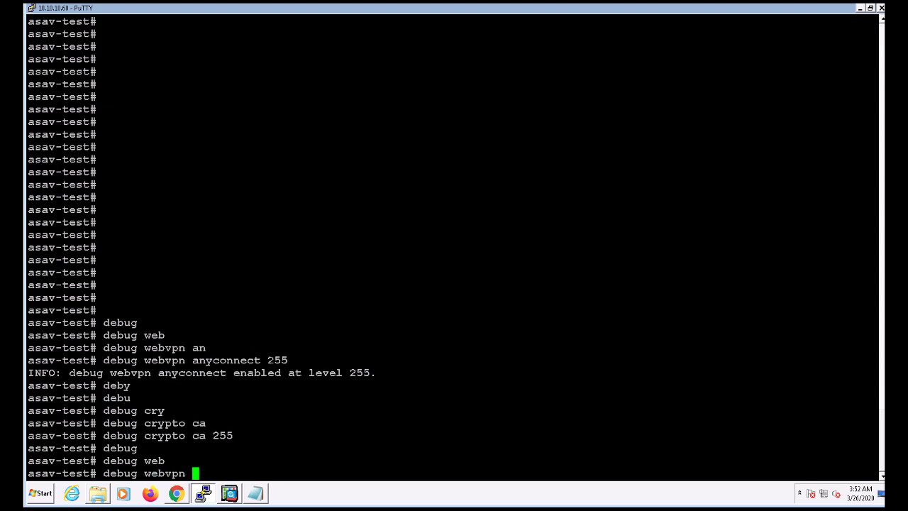
type("255")
key("Return")
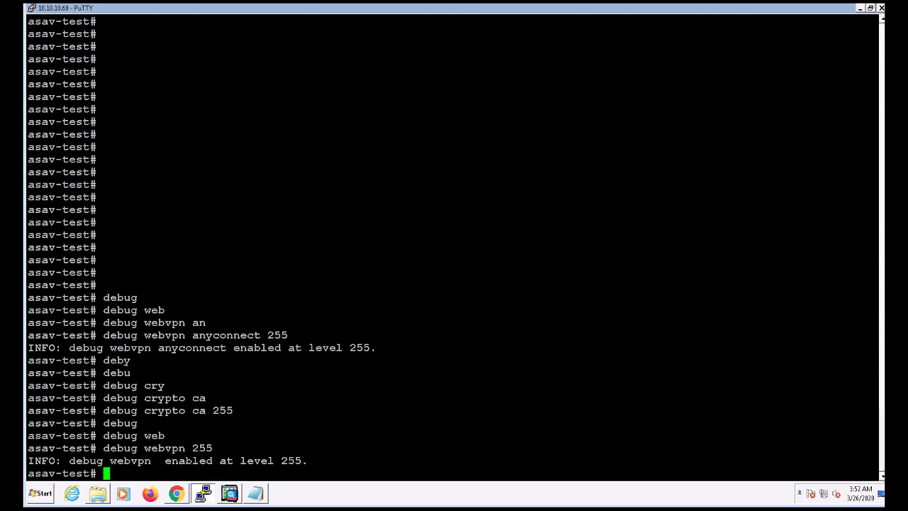
- Load asav-test.securitydemo.net in a new browser tab on the test VM
key("alt+Tab")
left_click(171, 470)
left_click(171, 471)
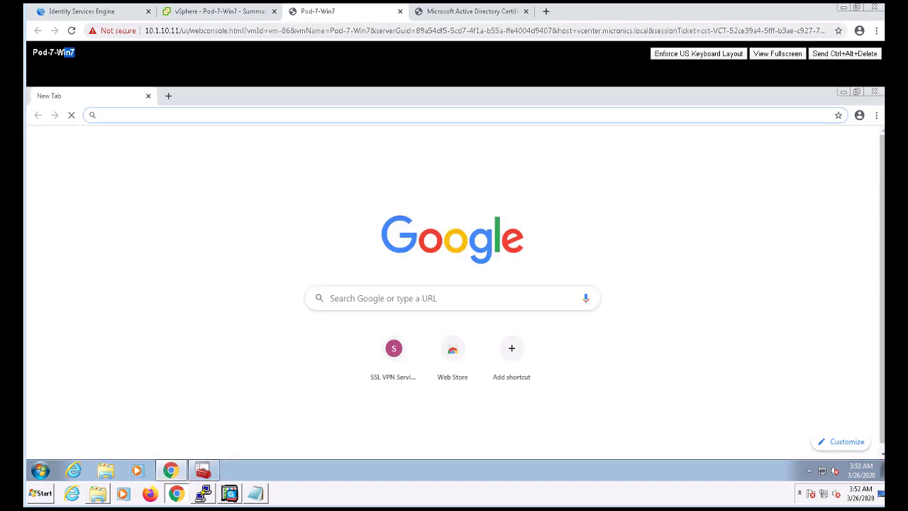
type("asav-test.securitydemo.net")
key("Return")
- Disconnect the current session in the AnyConnect client
left_click(809, 471)
left_click(826, 405)
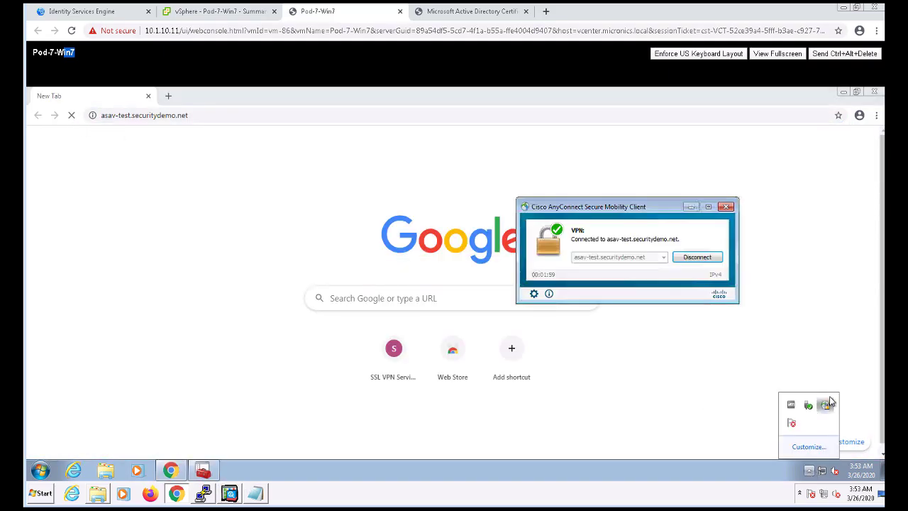
left_click(697, 256)
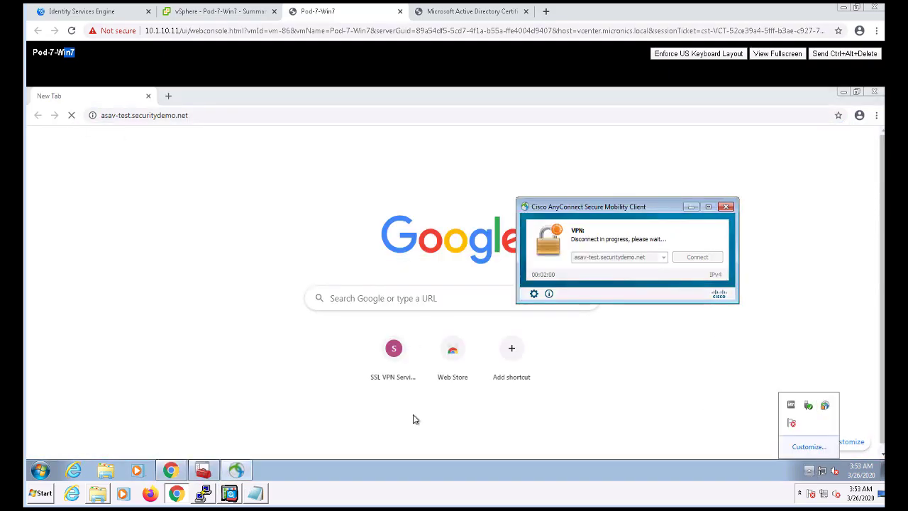
- Log in to the SSL VPN portal with the user certificate, then watch the terminal debug output
left_click(173, 118)
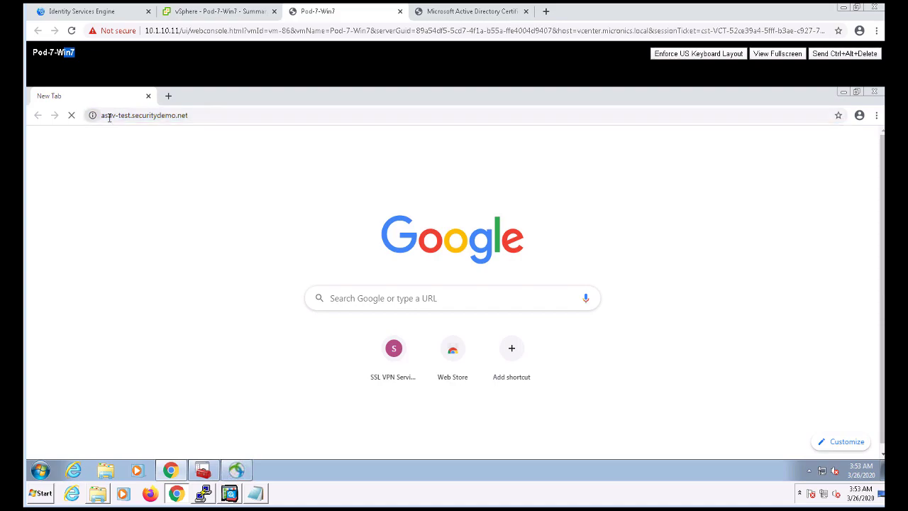
left_click(206, 496)
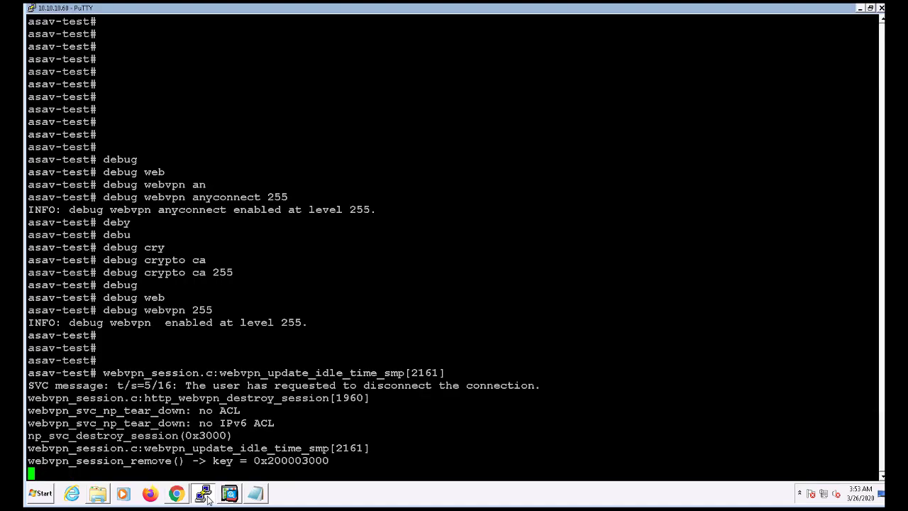
left_click(206, 496)
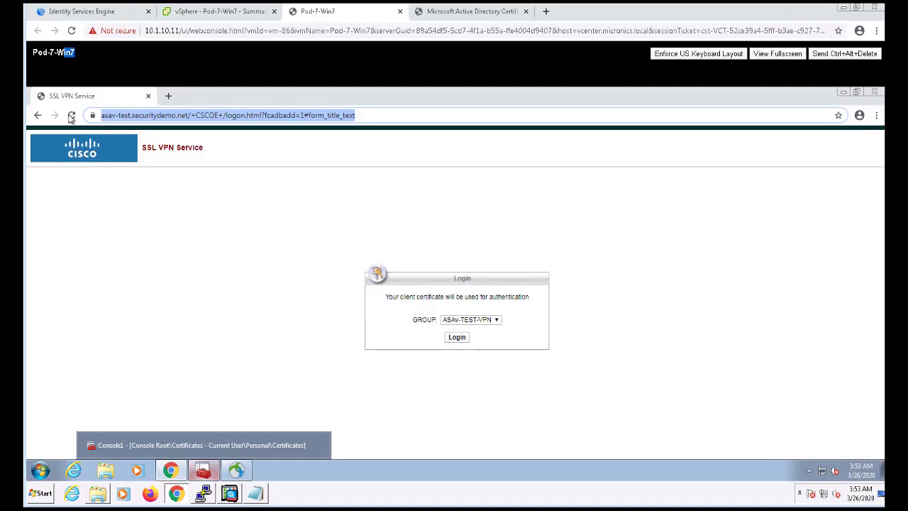
left_click(452, 338)
left_click(71, 115)
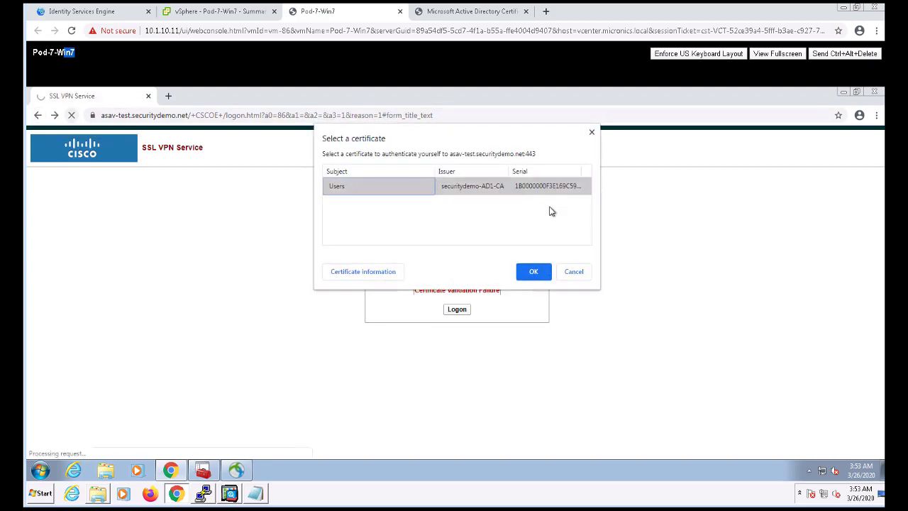
left_click(533, 272)
left_click(458, 337)
left_click(213, 496)
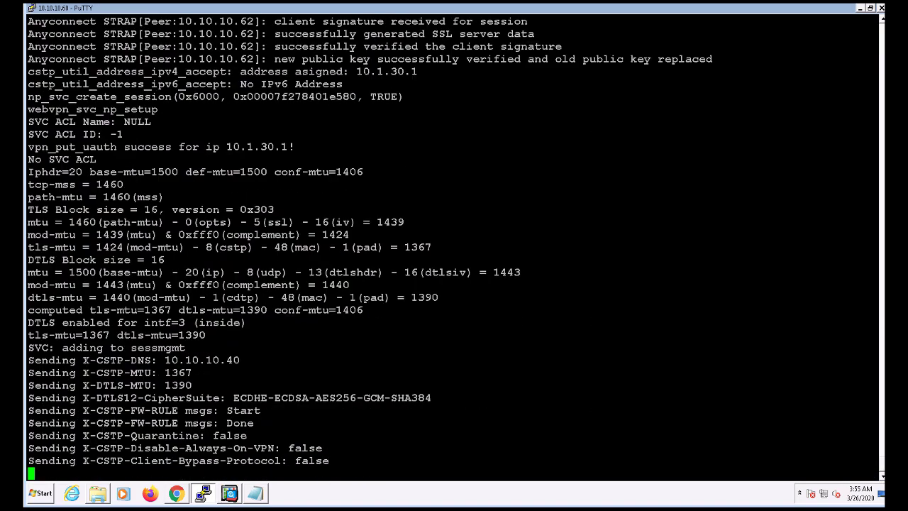
- Scroll back through the debug output and mark the ExtendedKeyUsage acceptable and 'Found UPN' lines
scroll(451, 247, "up", 15)
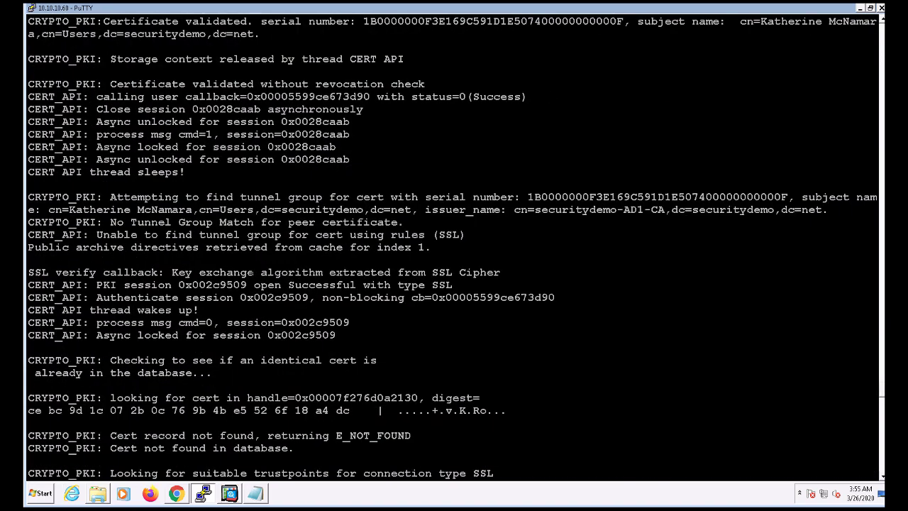
scroll(452, 247, "up", 5)
left_click_drag(877, 159, 47, 159)
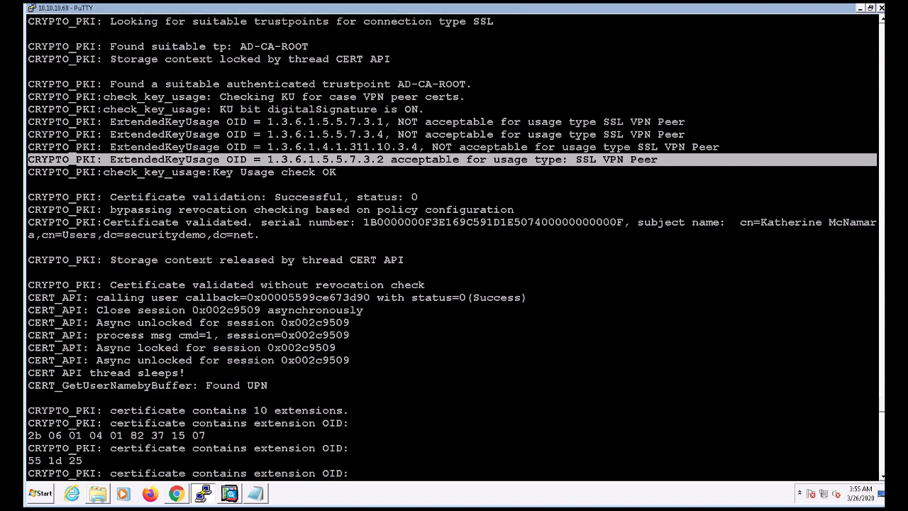
scroll(454, 248, "down", 6)
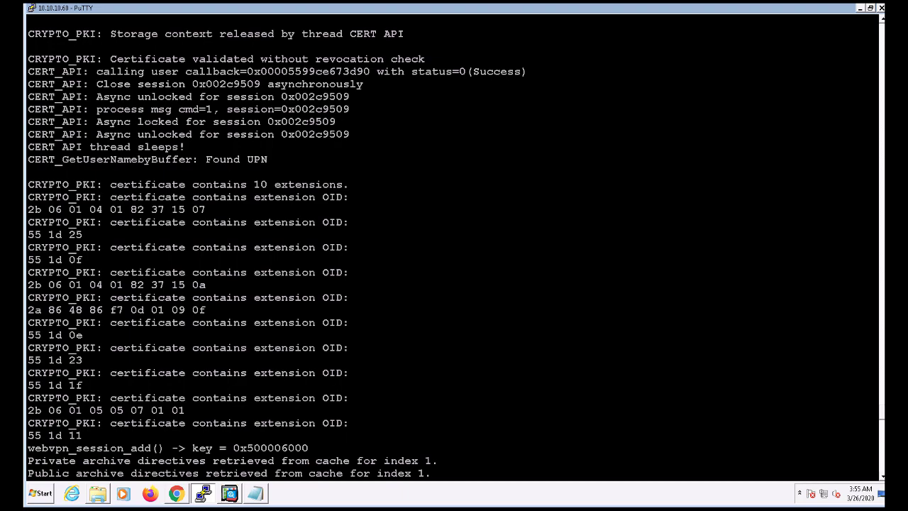
left_click_drag(28, 147, 268, 159)
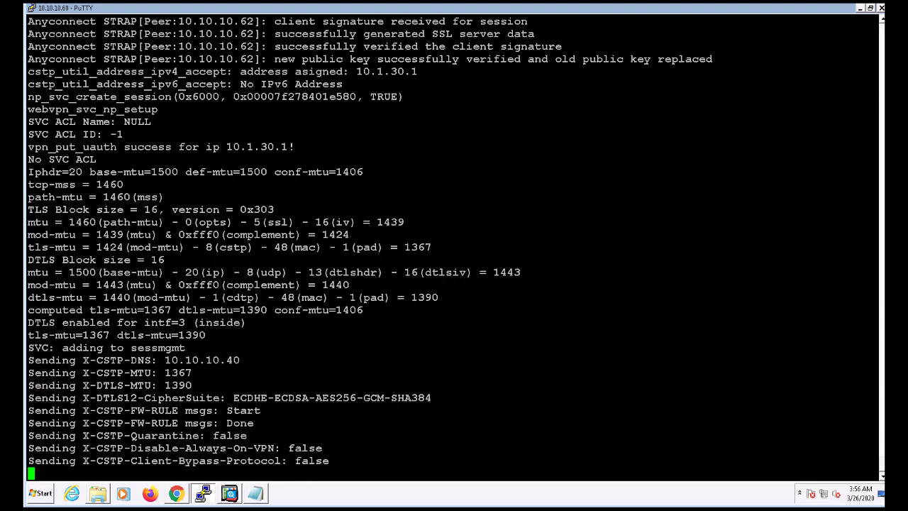
- Turn off all debugging with 'undebug all'
key("Return")
key("Return")
key("Return")
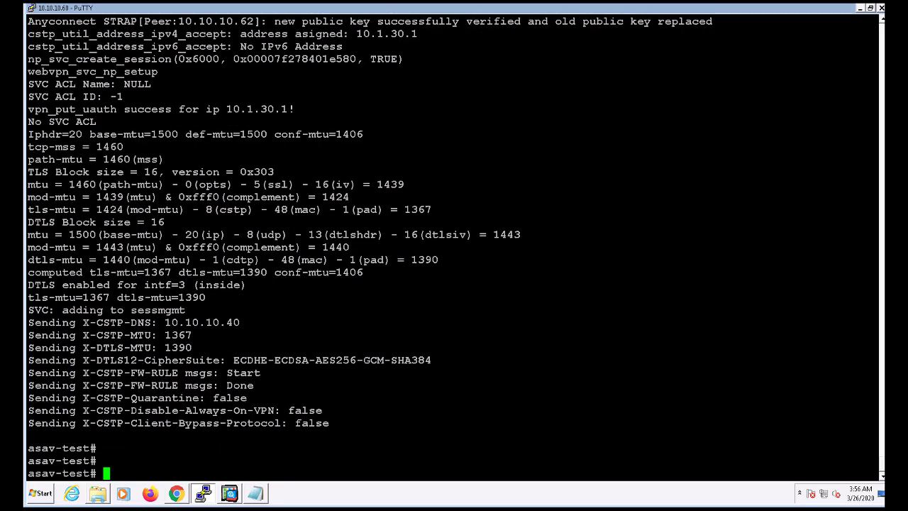
type("undebug all")
key("Return")
key("Return")
key("Return")
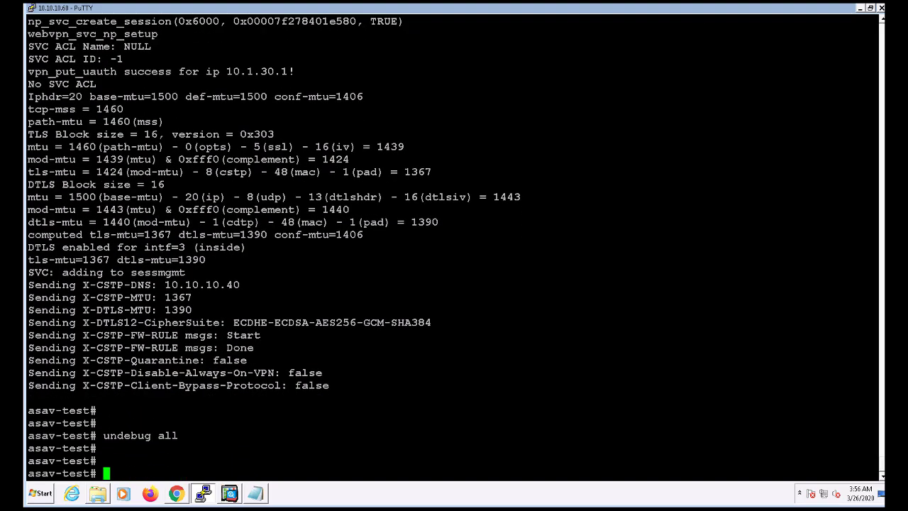
- Run 'show vpn-sessiondb anyconnect' and check that the Username shows the UPN, then return to Chrome
type("show vp")
key("Tab")
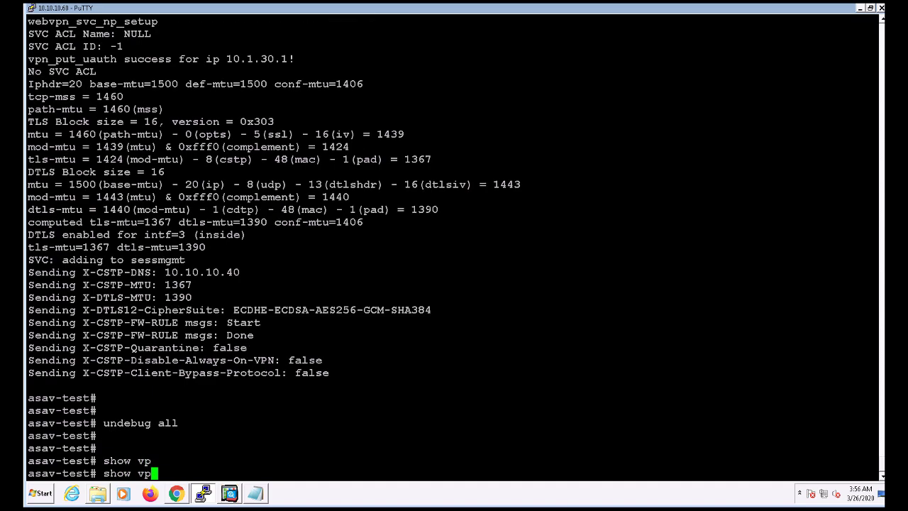
type("n")
key("Tab")
type("-se")
key("Tab")
type("an")
key("Tab")
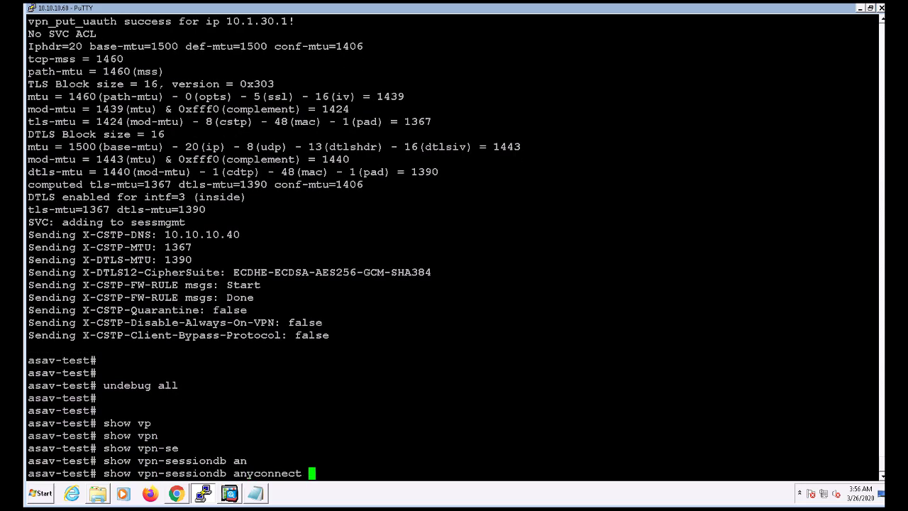
key("Return")
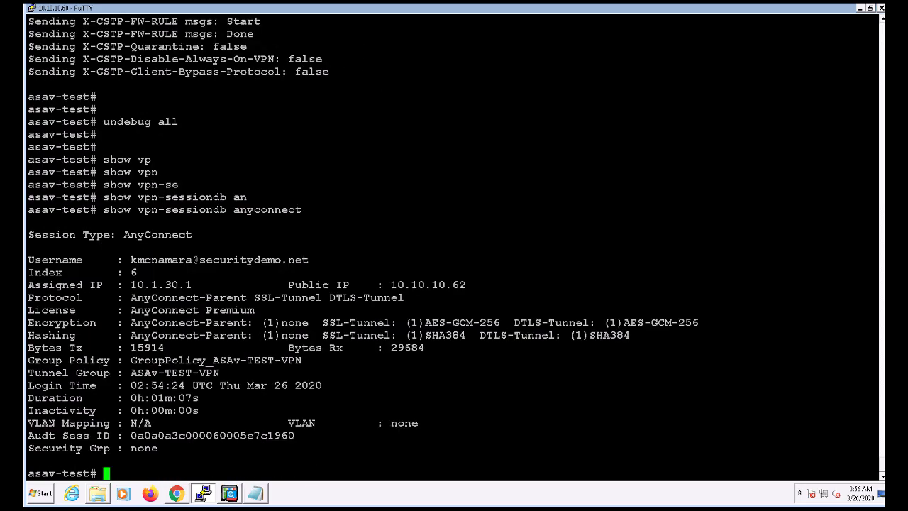
left_click_drag(877, 259, 29, 259)
left_click(131, 258)
left_click(176, 493)
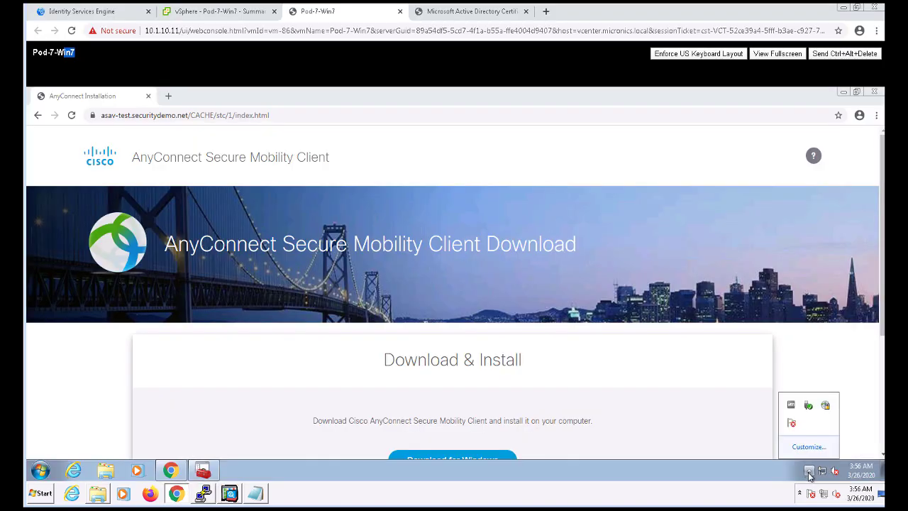